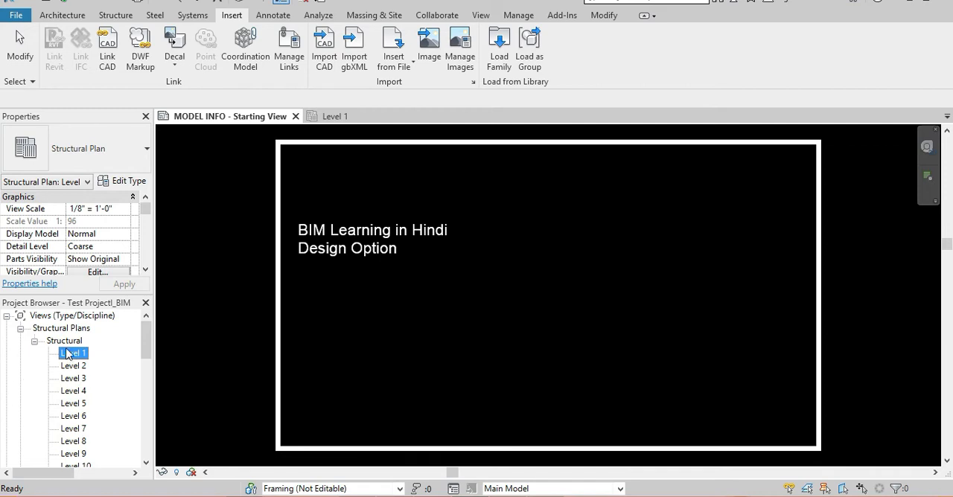
Open the Level 1 structural plan and choose Sample plan.dwg from the Desktop as the CAD file to link.
double_click(72, 355)
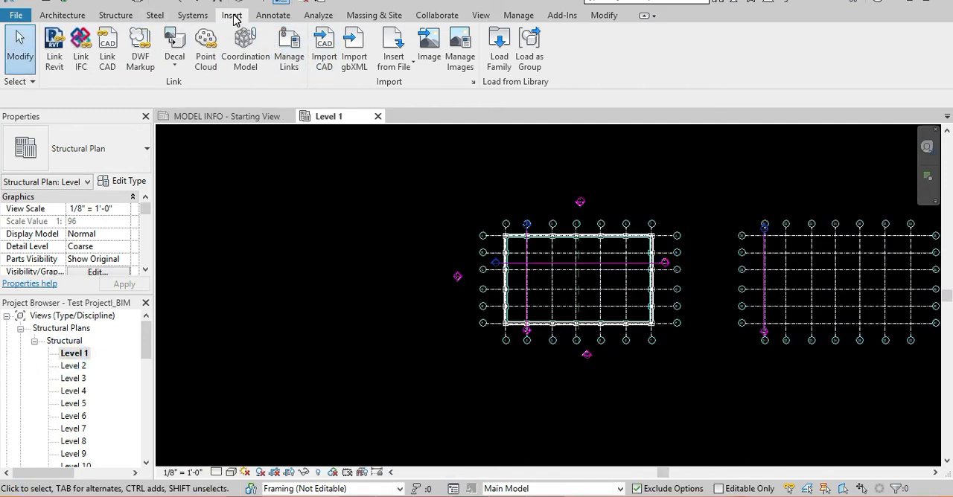
key("ctrl")
key("ctrl")
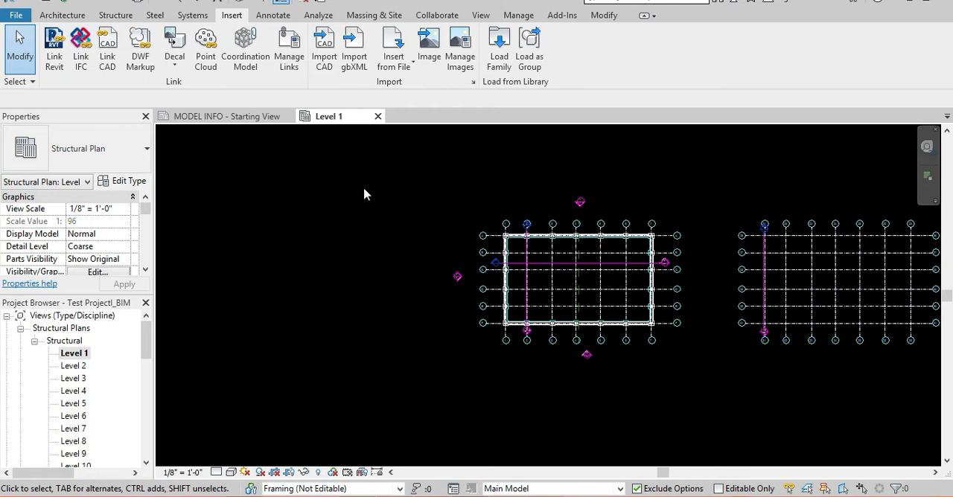
left_click(106, 64)
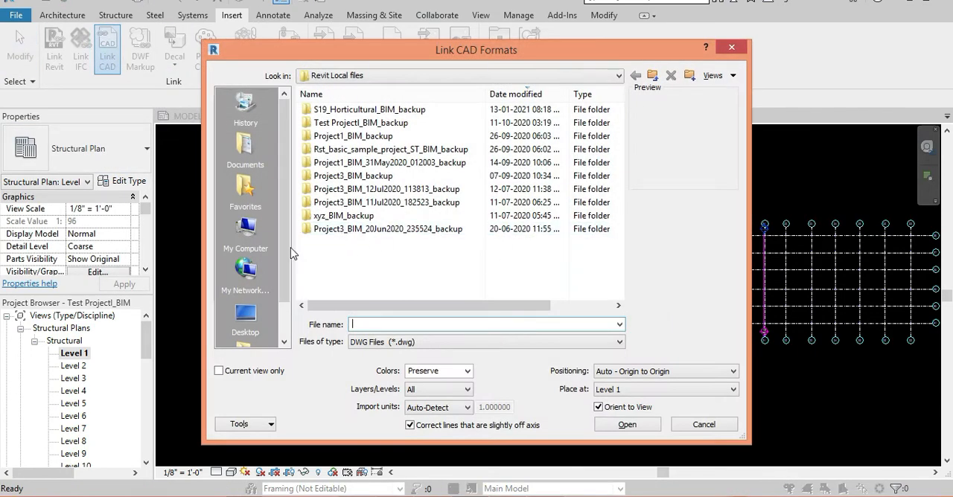
scroll(250, 193, "down", 2)
left_click(245, 274)
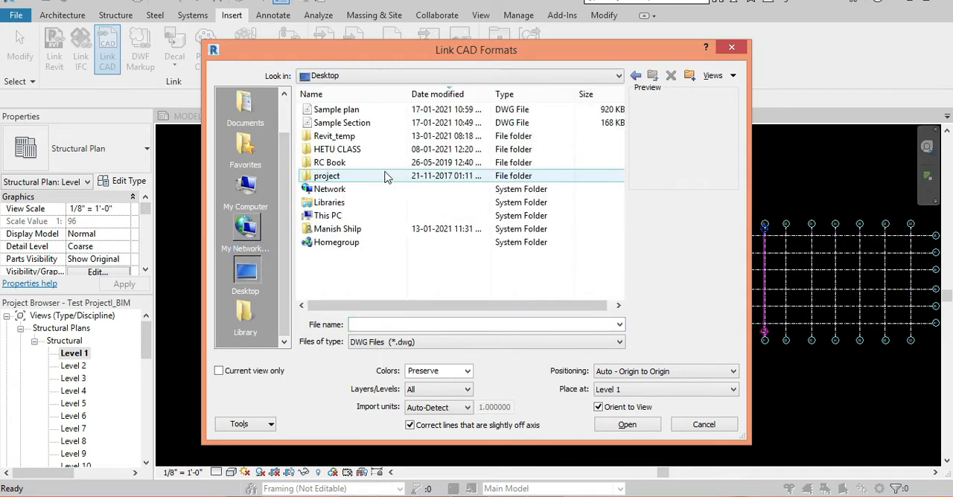
left_click(349, 109)
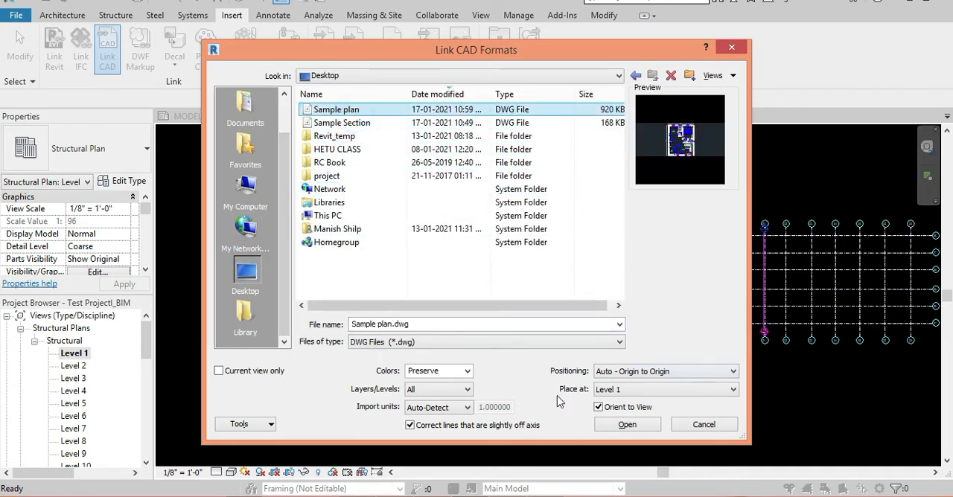
Limit the CAD link to the current view only, with Black and White colors and All layers.
left_click(251, 374)
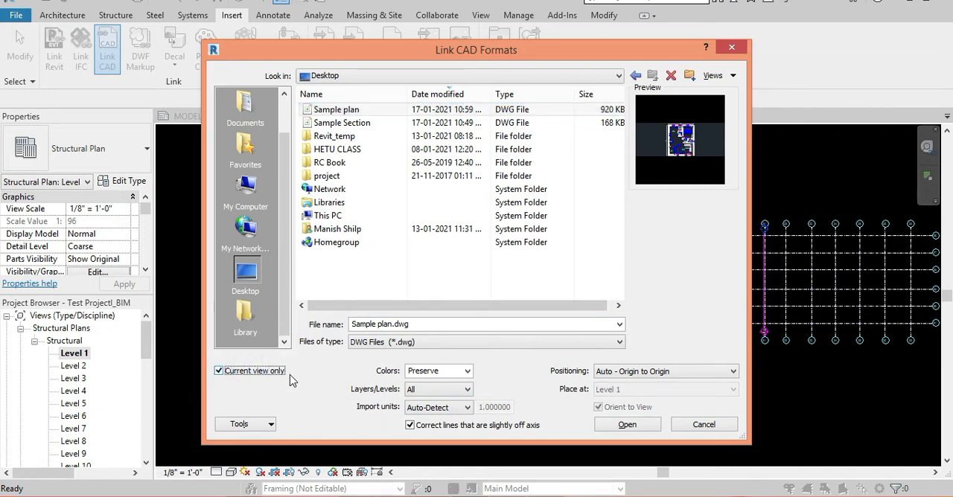
left_click(467, 371)
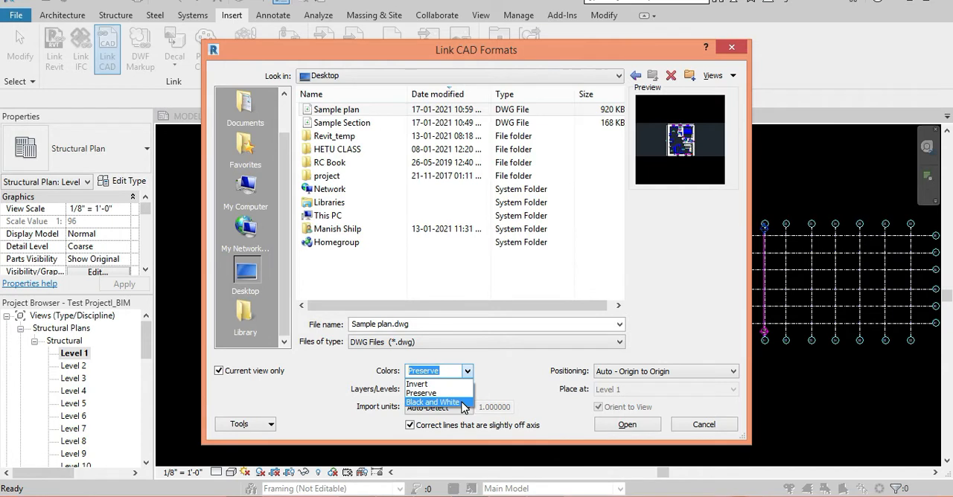
left_click(463, 402)
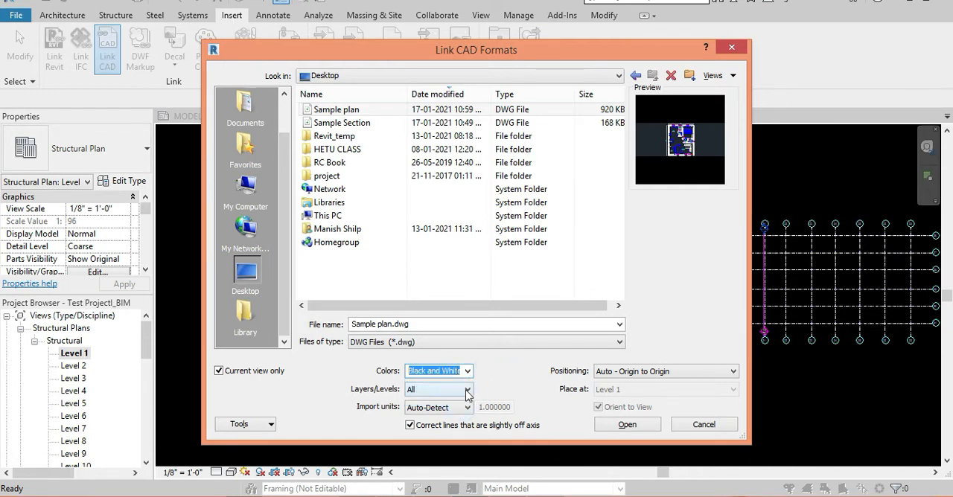
left_click(468, 390)
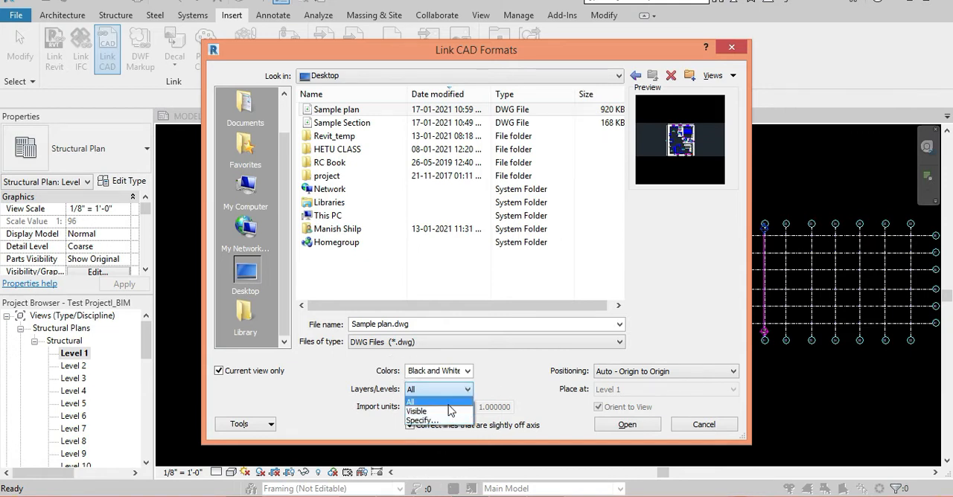
left_click(459, 403)
left_click(516, 368)
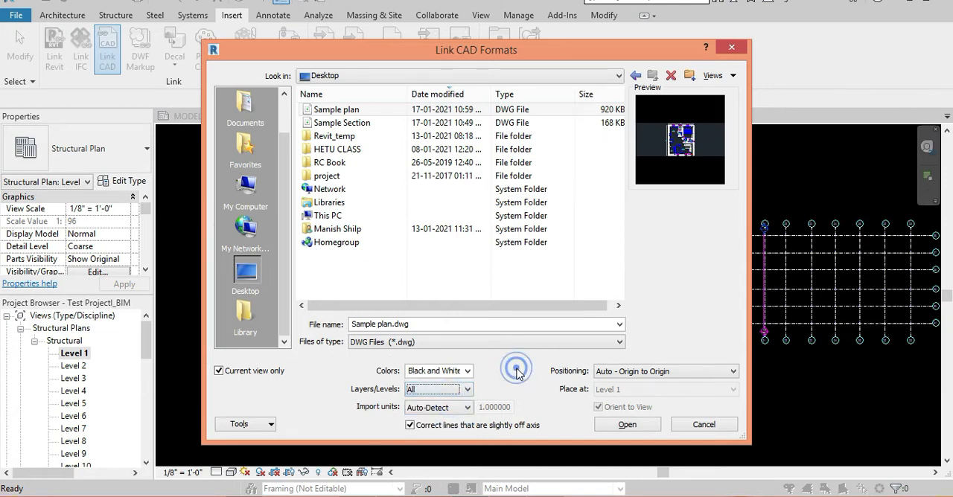
Link the drawing with Auto-Detect import units and Auto - Origin to Origin positioning, dismissing any warning.
left_click(468, 409)
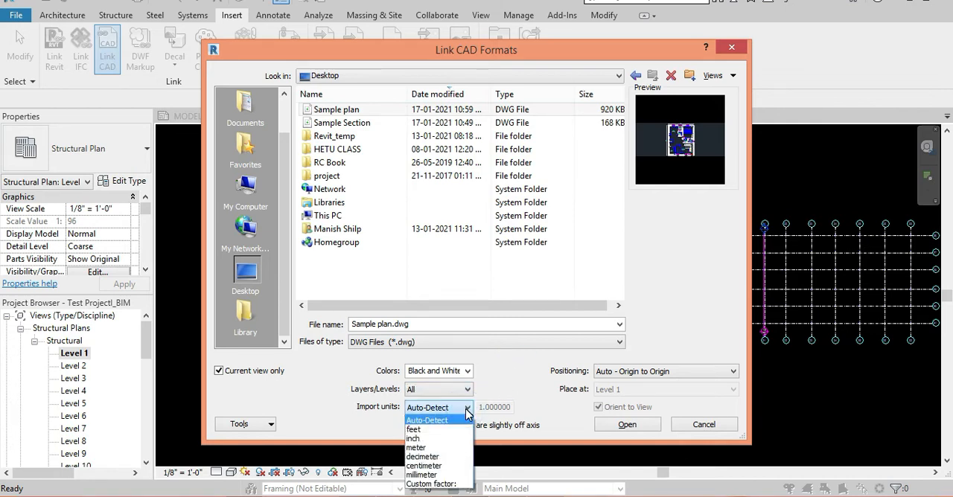
left_click(438, 420)
left_click(516, 363)
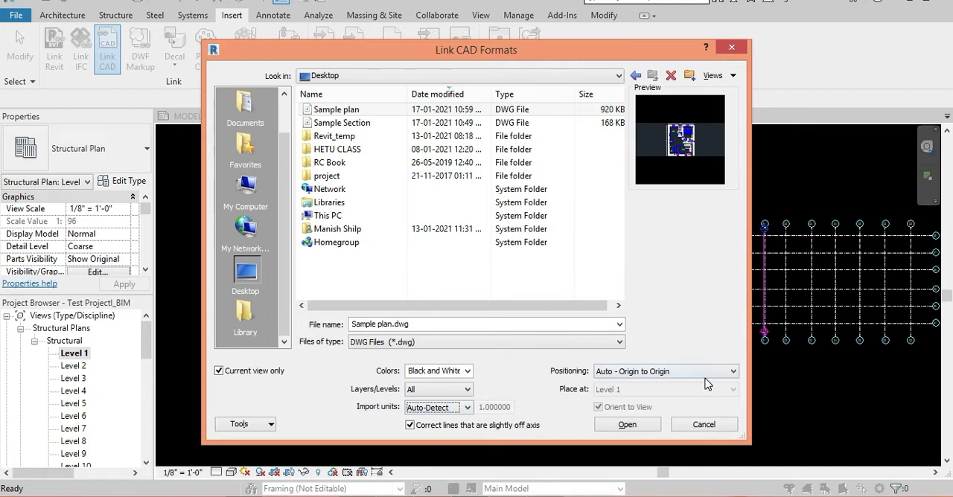
left_click(711, 374)
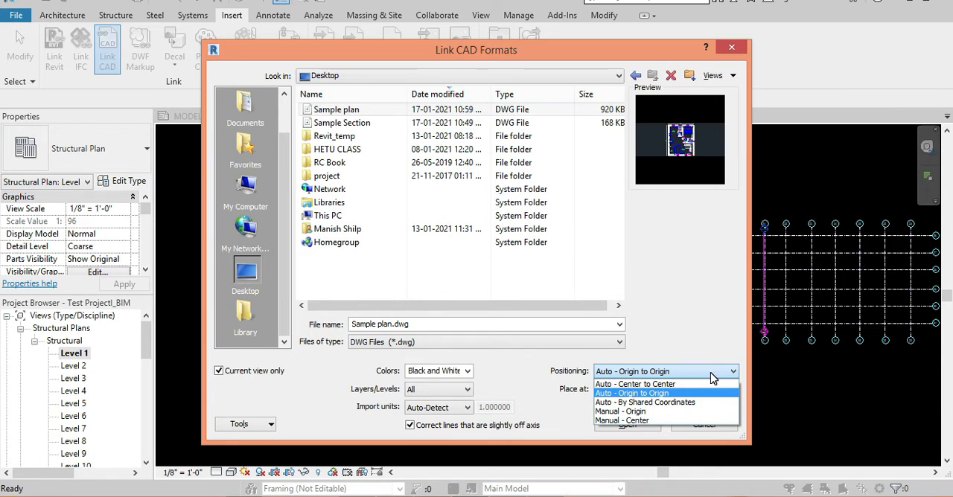
left_click(715, 347)
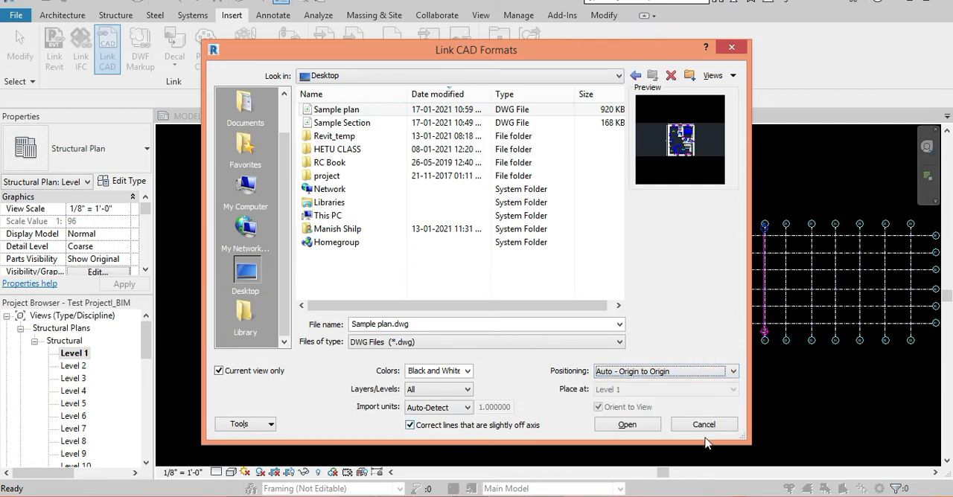
left_click(627, 426)
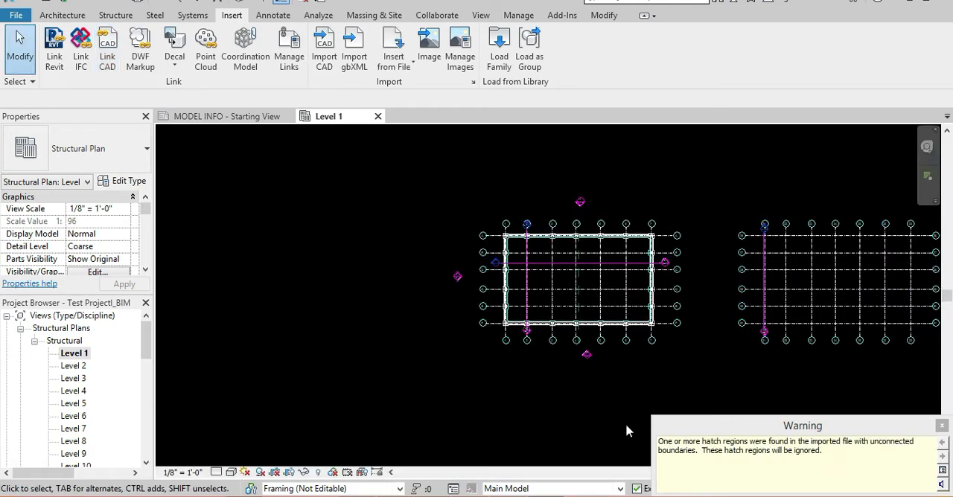
left_click(944, 428)
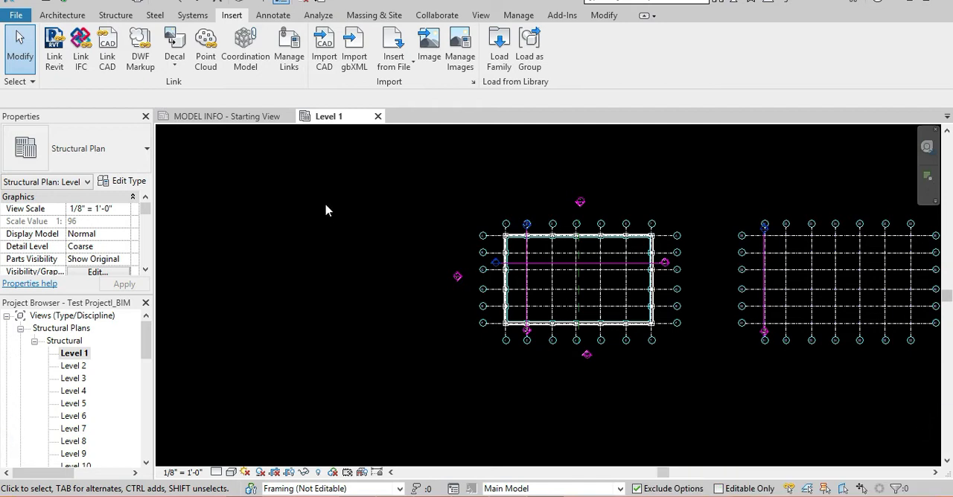
Fit the whole Level 1 view, locate the linked floor plan and examine its rooms and dimensions up close.
key("z")
key("e")
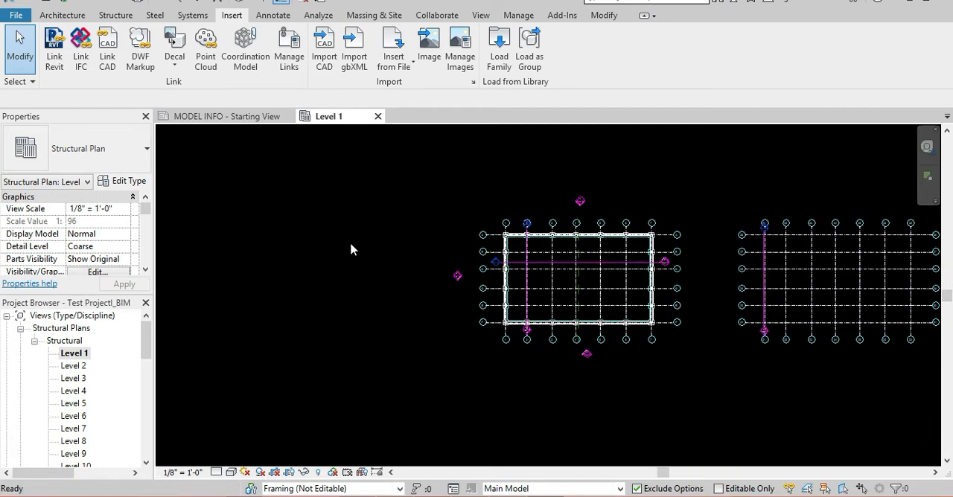
scroll(903, 367, "up", 10)
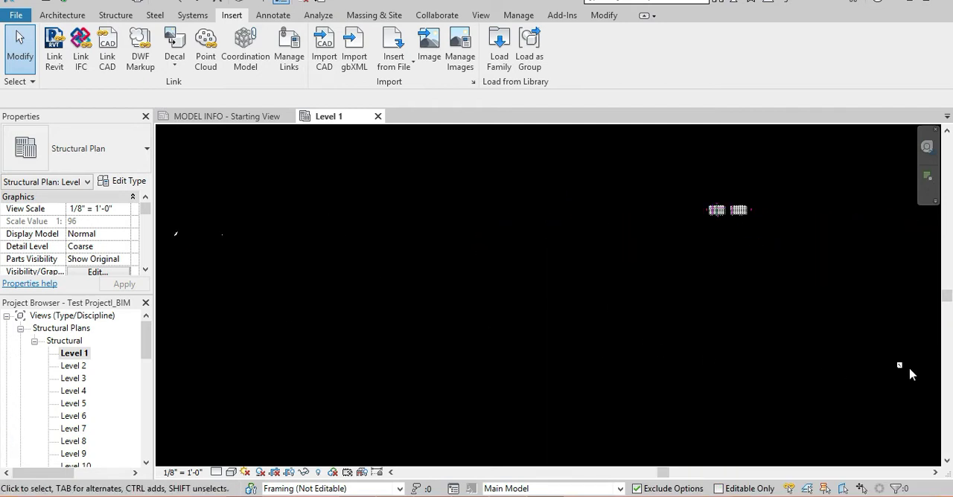
scroll(864, 364, "up", 4)
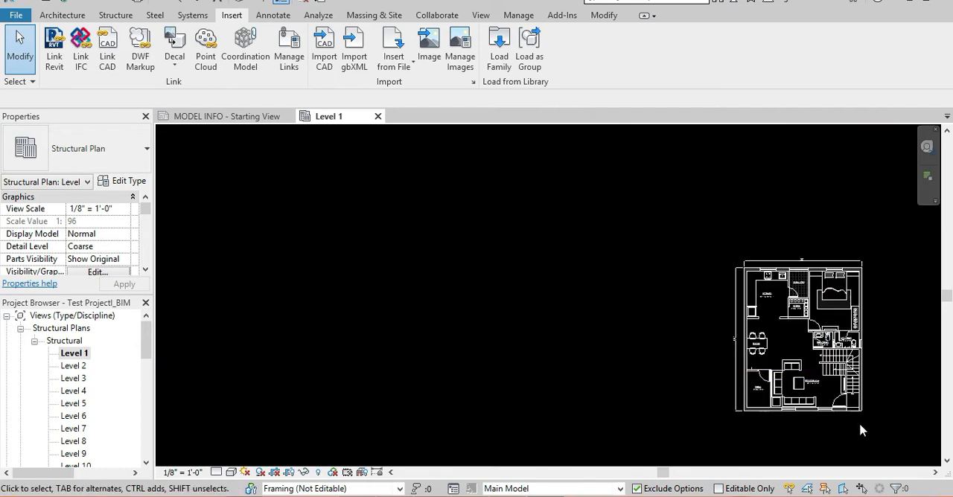
scroll(853, 369, "up", 2)
middle_click_drag(876, 380, 809, 374)
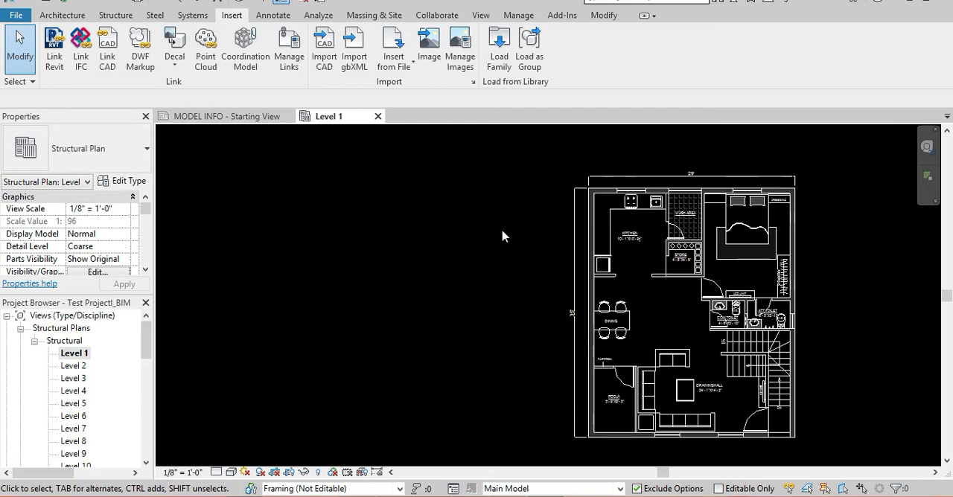
scroll(588, 246, "down", 2)
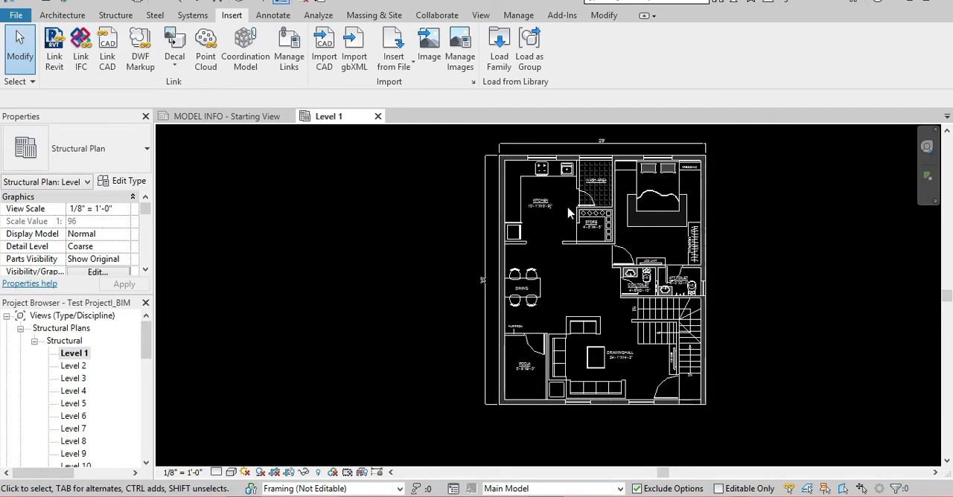
scroll(658, 286, "up", 3)
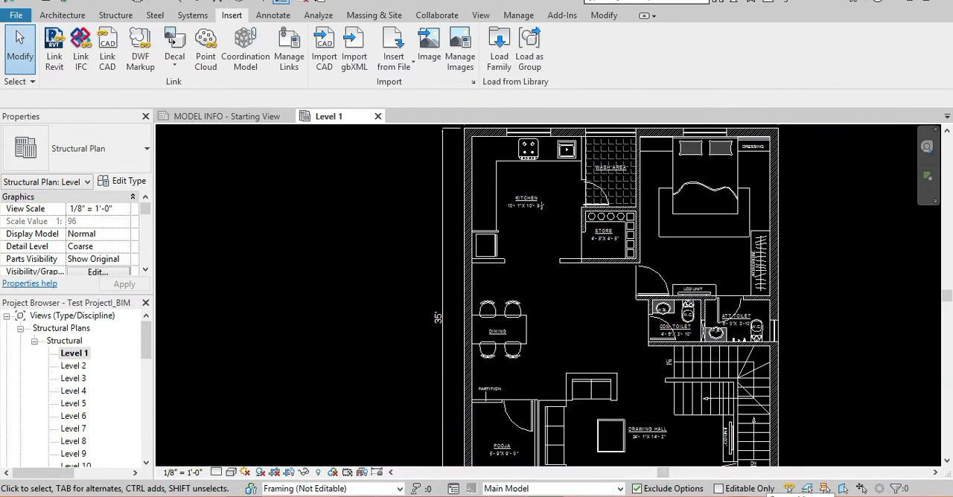
scroll(740, 300, "down", 2)
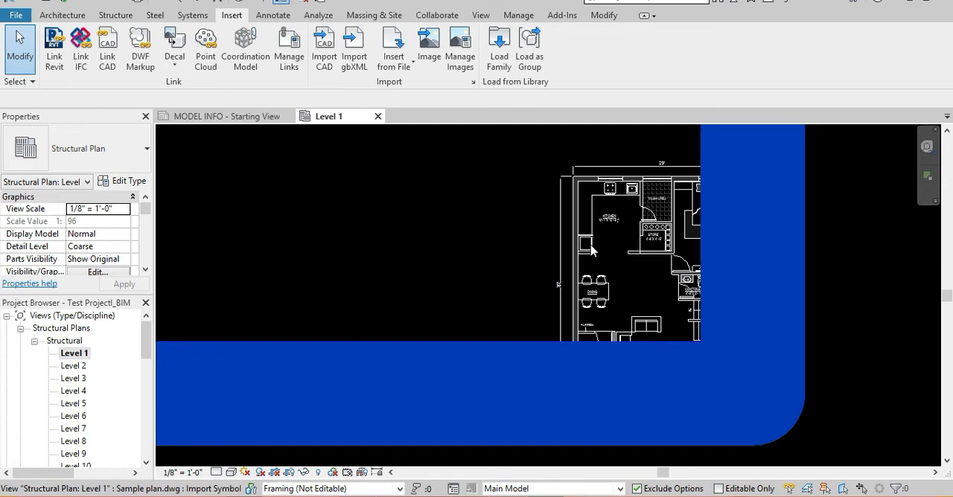
Select the linked Sample plan.dwg and look at the options for bringing it to the front.
left_click(593, 251)
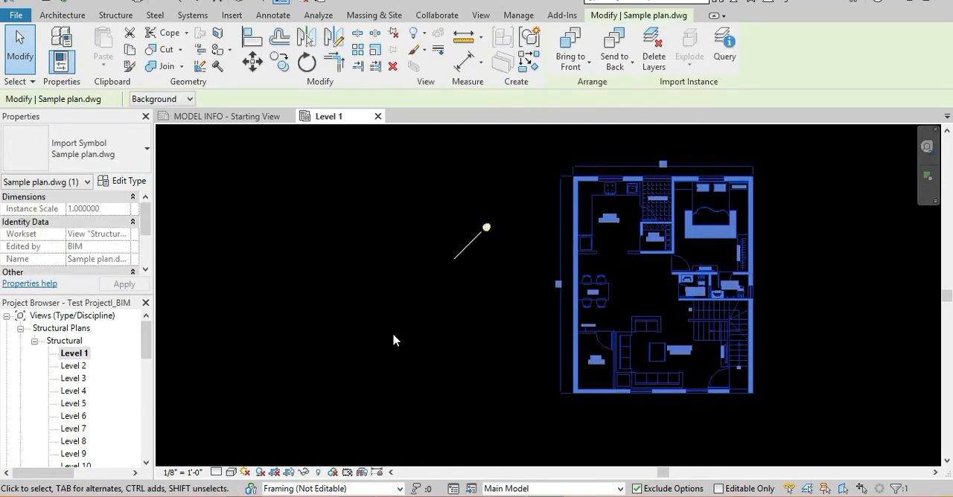
left_click(589, 63)
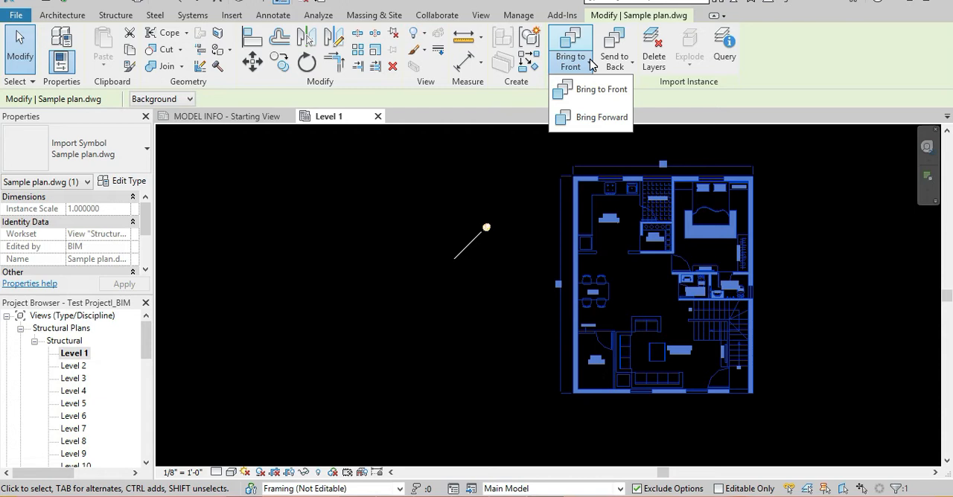
left_click(590, 62)
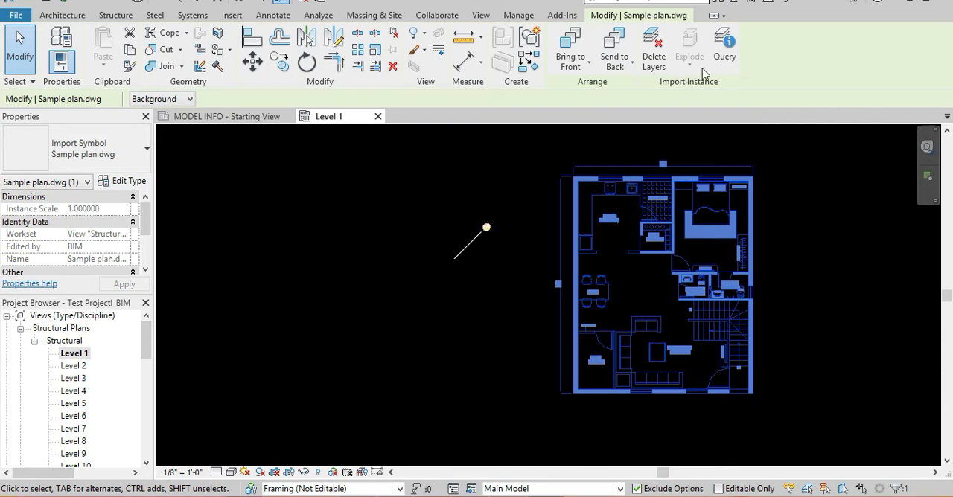
Query the stove outline in the kitchen of the linked plan and delete the FURNI layer it belongs to.
key("ctrl")
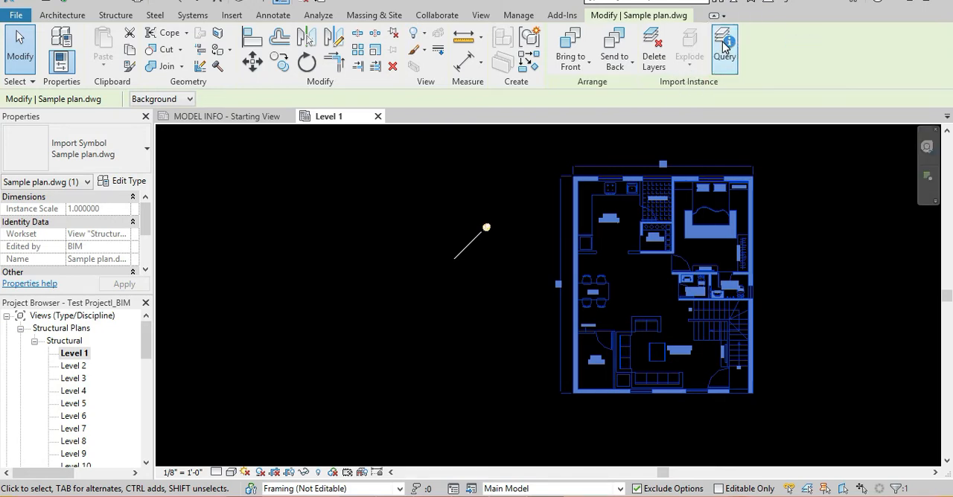
left_click(724, 47)
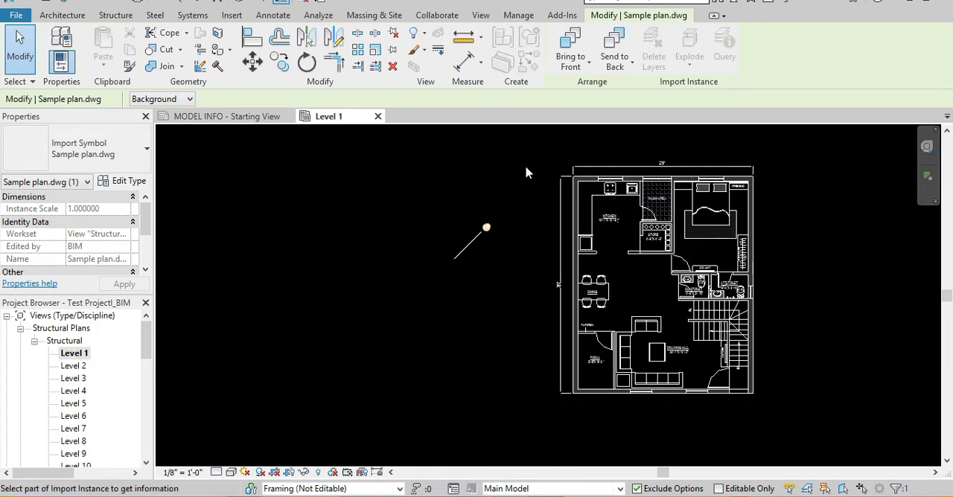
scroll(609, 183, "up", 2)
scroll(609, 184, "up", 2)
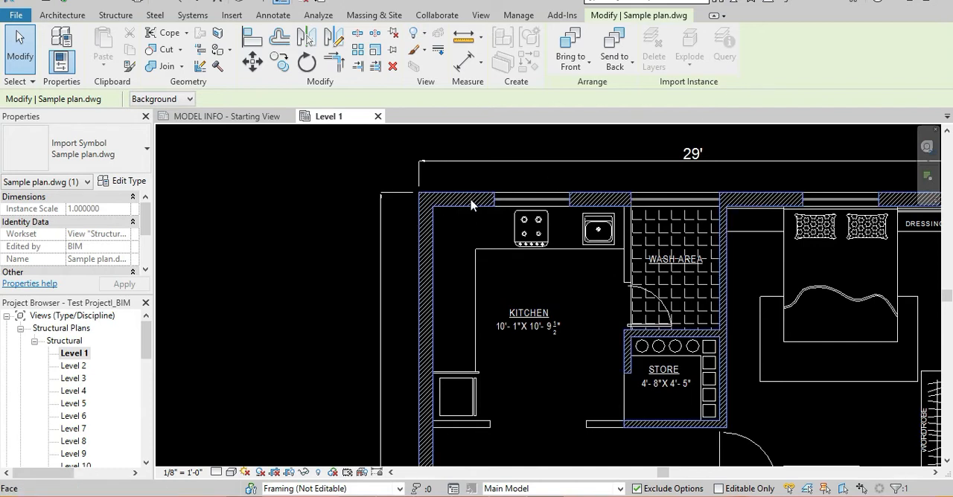
scroll(523, 224, "up", 2)
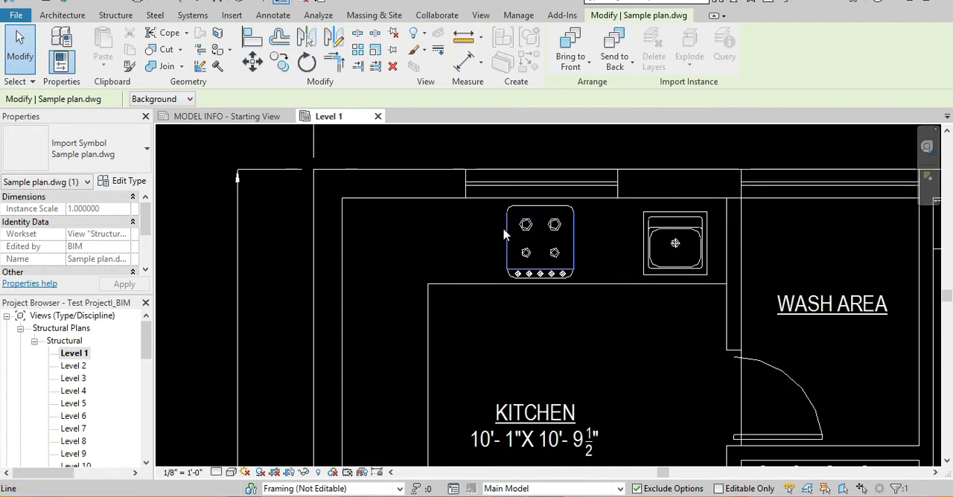
left_click(502, 230)
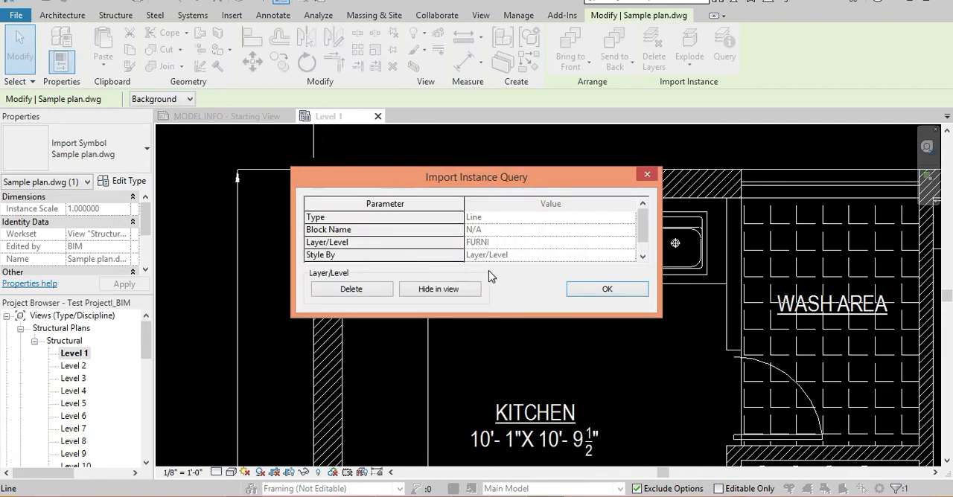
left_click(351, 289)
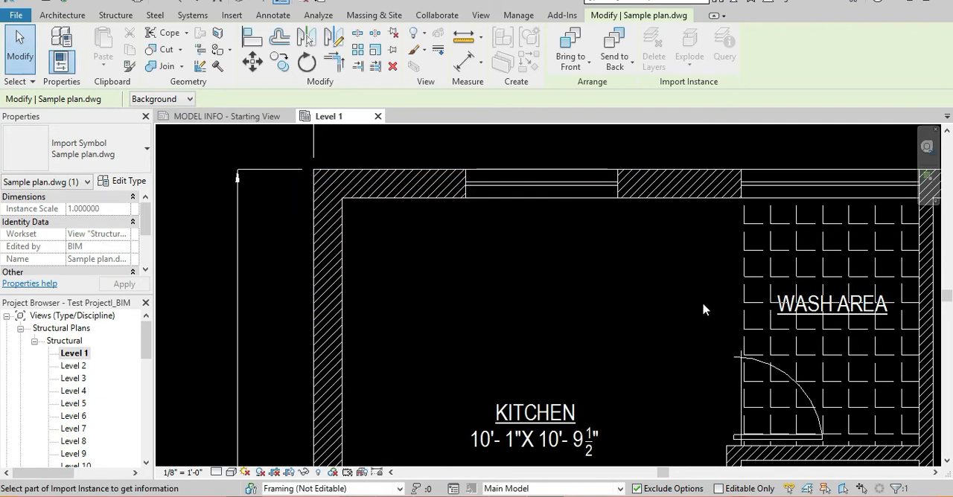
scroll(563, 257, "down", 4)
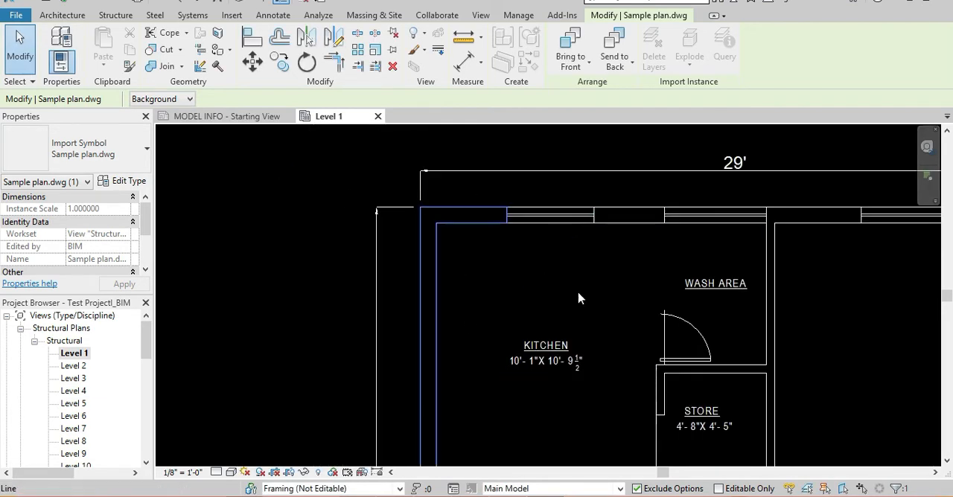
scroll(584, 298, "down", 3)
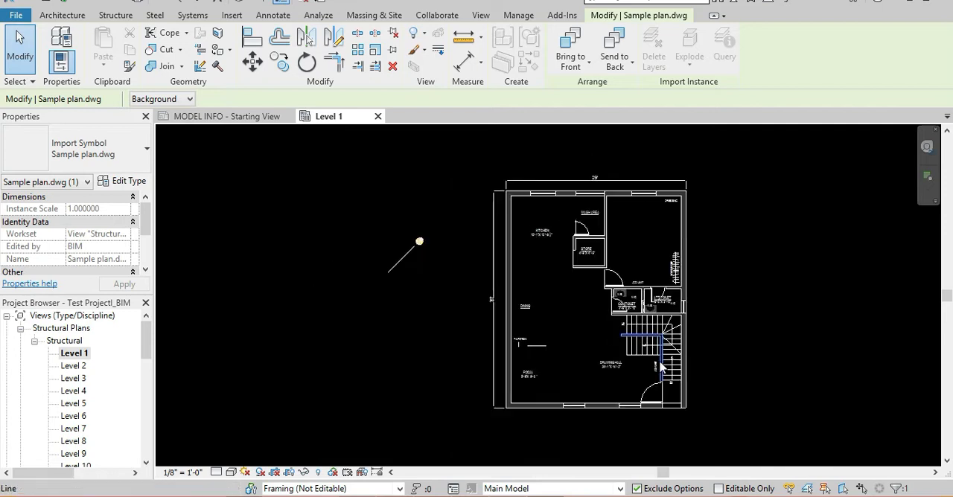
left_click(761, 141)
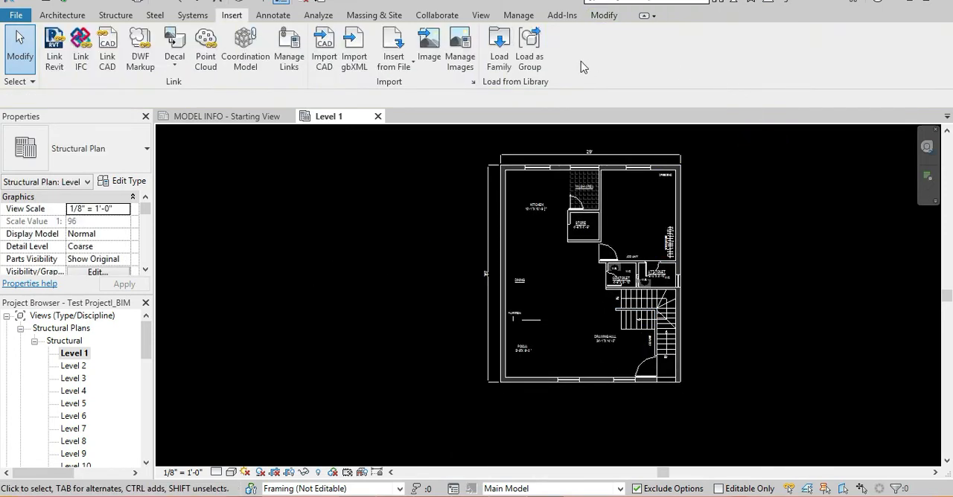
Query the STORE room label in the linked Sample plan.dwg and delete the TEXT layer it belongs to.
left_click(595, 183)
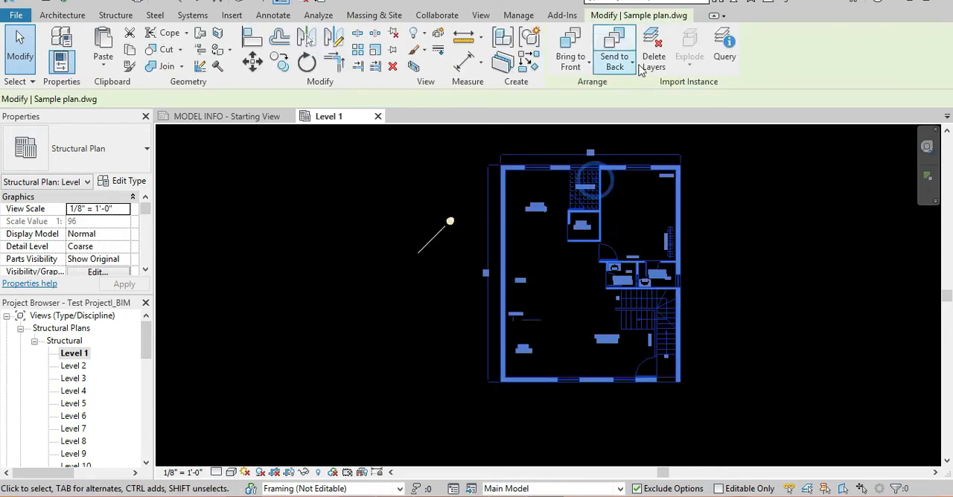
left_click(723, 51)
scroll(592, 222, "up", 3)
scroll(595, 220, "up", 5)
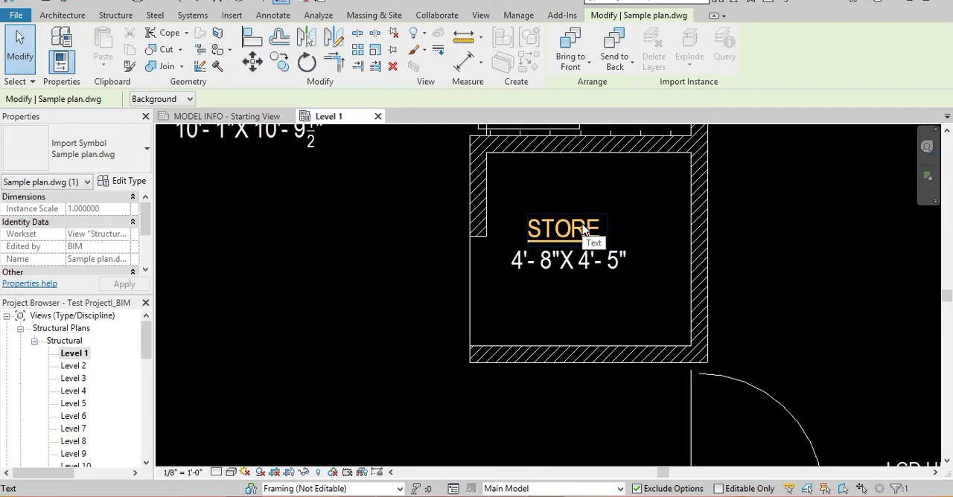
left_click(583, 231)
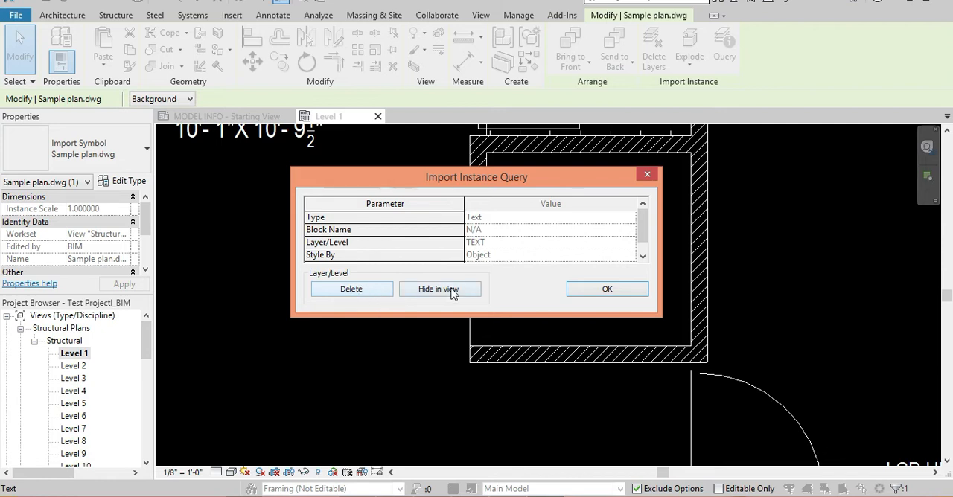
left_click(368, 289)
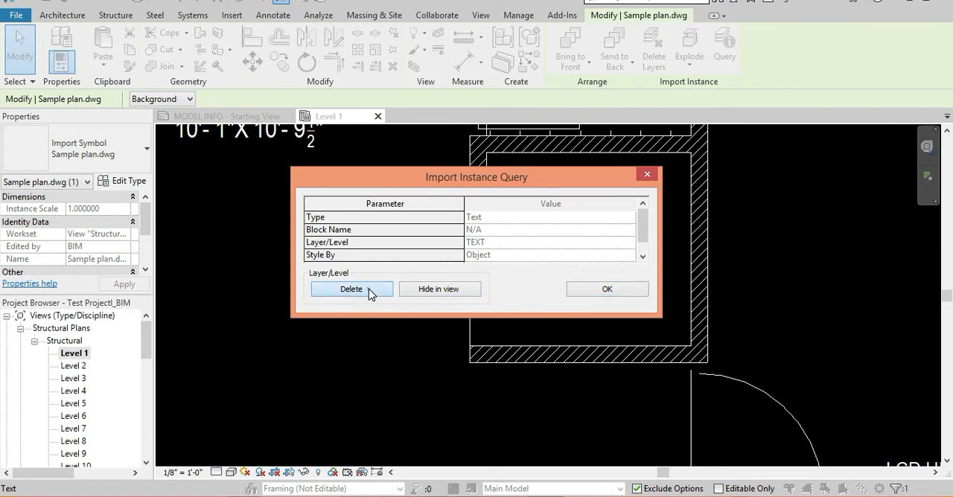
scroll(602, 295, "down", 5)
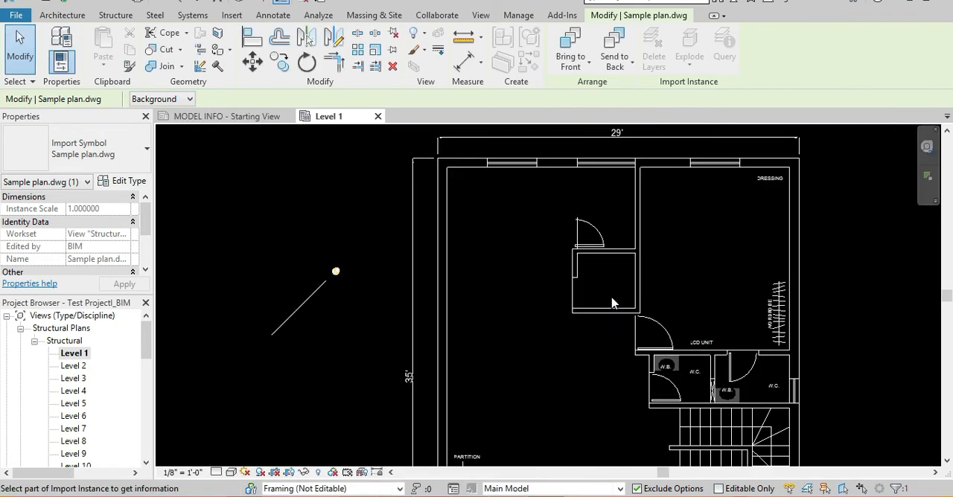
Query the LCD UNIT label in the linked plan, delete its FUR TEXT layer, and deselect the drawing.
middle_click_drag(720, 326, 621, 247)
scroll(599, 272, "down", 4)
scroll(627, 262, "up", 4)
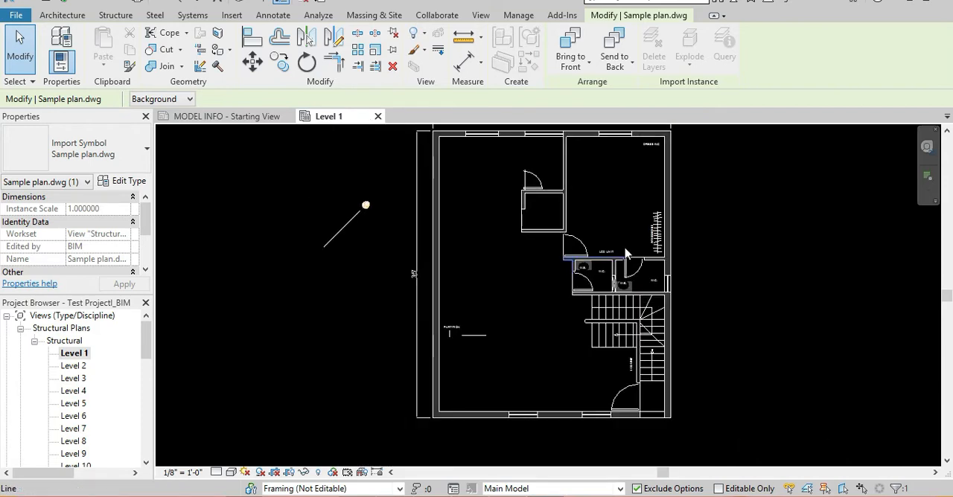
scroll(622, 255, "up", 2)
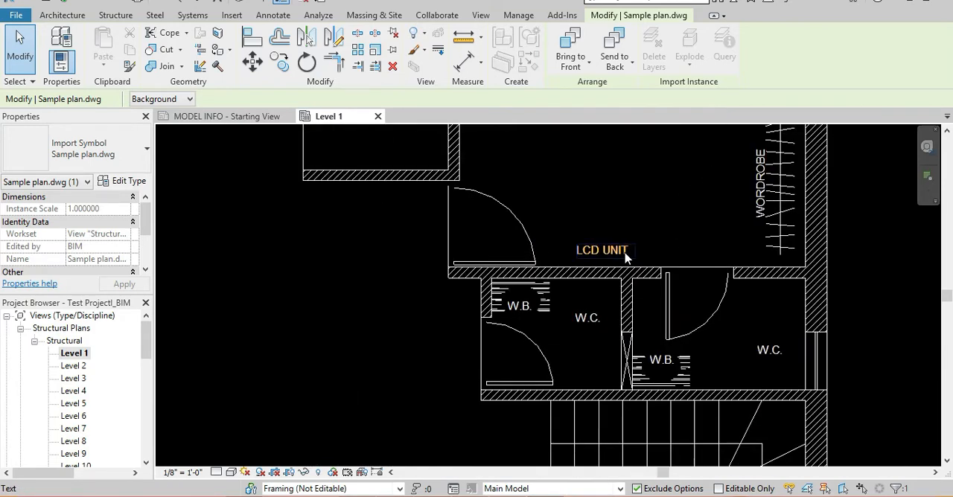
left_click(623, 255)
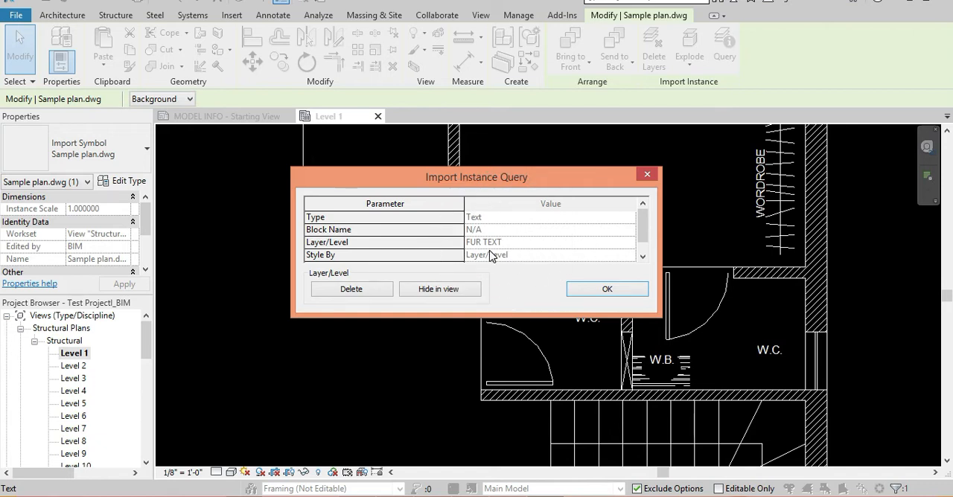
left_click(386, 297)
left_click(647, 240)
scroll(652, 253, "up", 2)
scroll(783, 255, "down", 4)
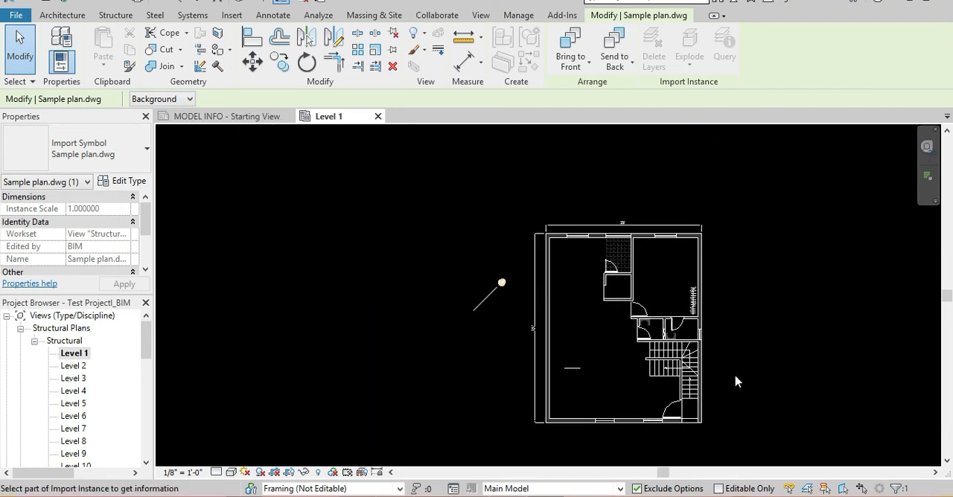
middle_click_drag(734, 288, 711, 264)
left_click(708, 259)
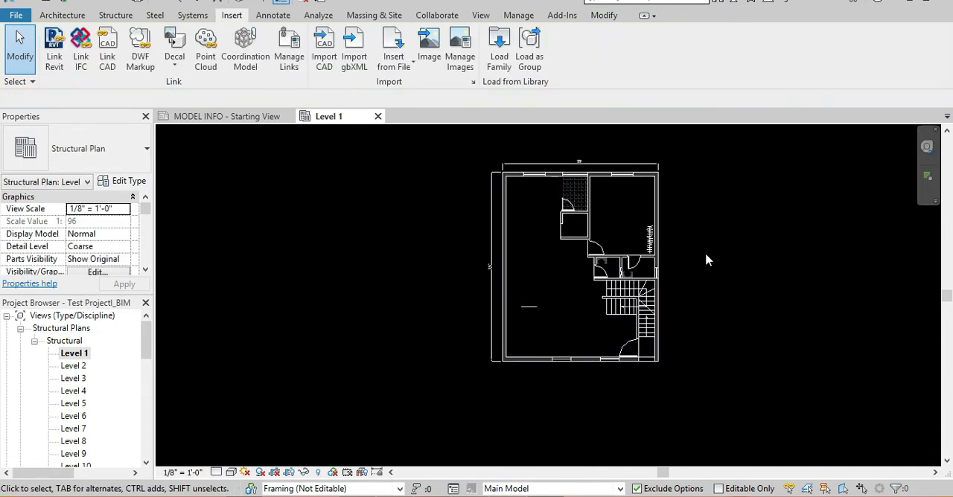
key("v")
key("g")
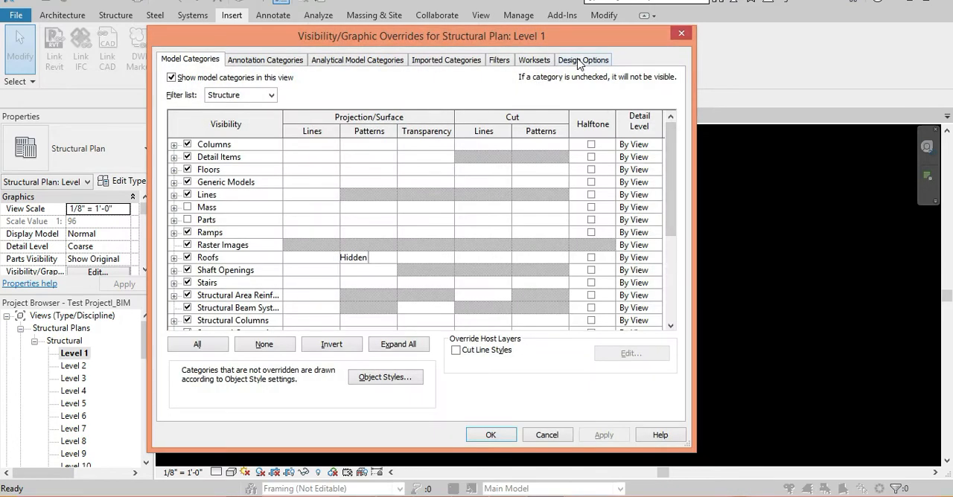
key("Escape")
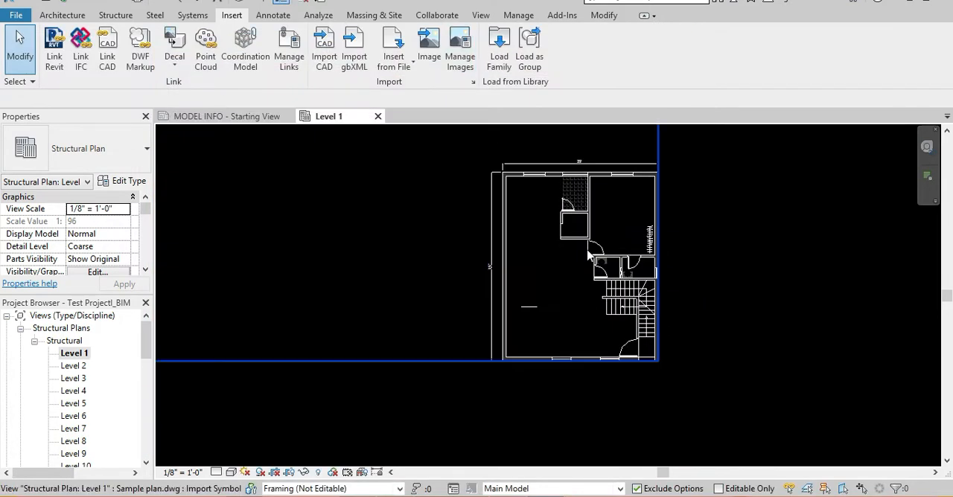
Set the imported Sample plan.dwg to halftone in Level 1's Visibility/Graphic Overrides, accepting the changes as temporary.
key("v")
key("g")
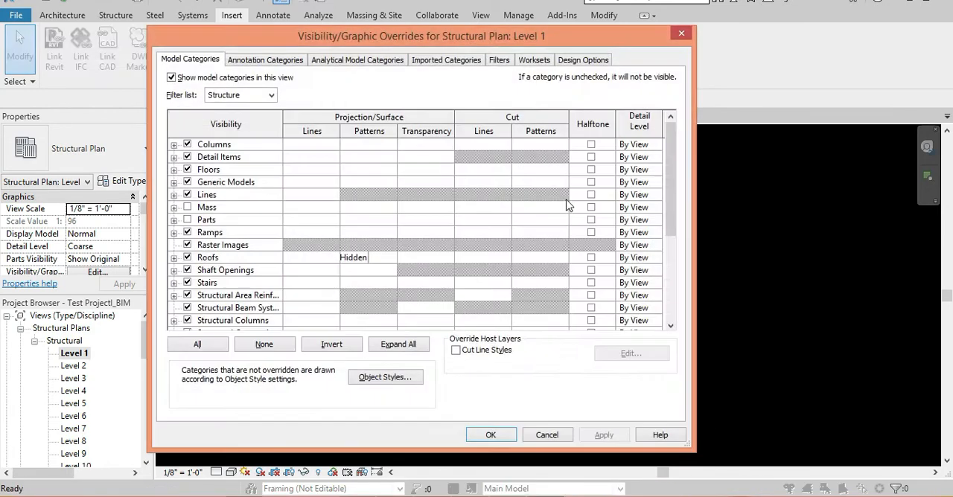
left_click(444, 59)
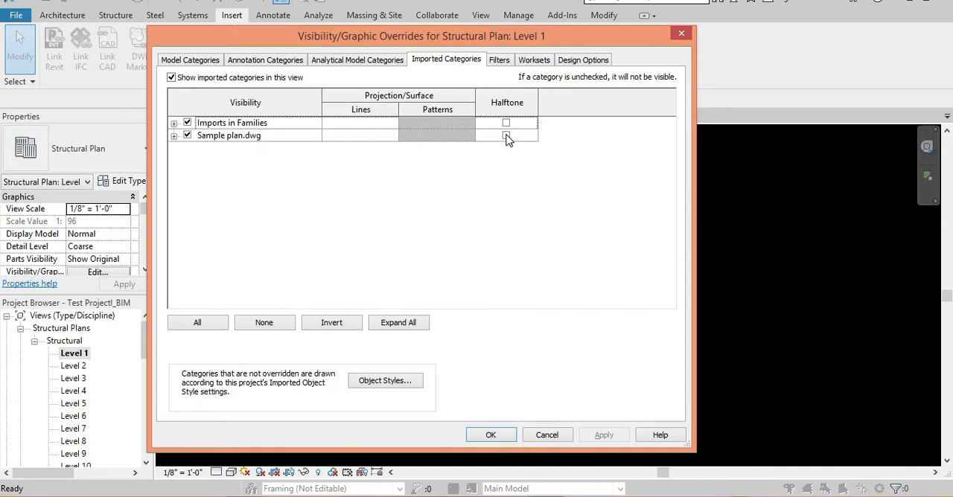
left_click_drag(527, 39, 390, 34)
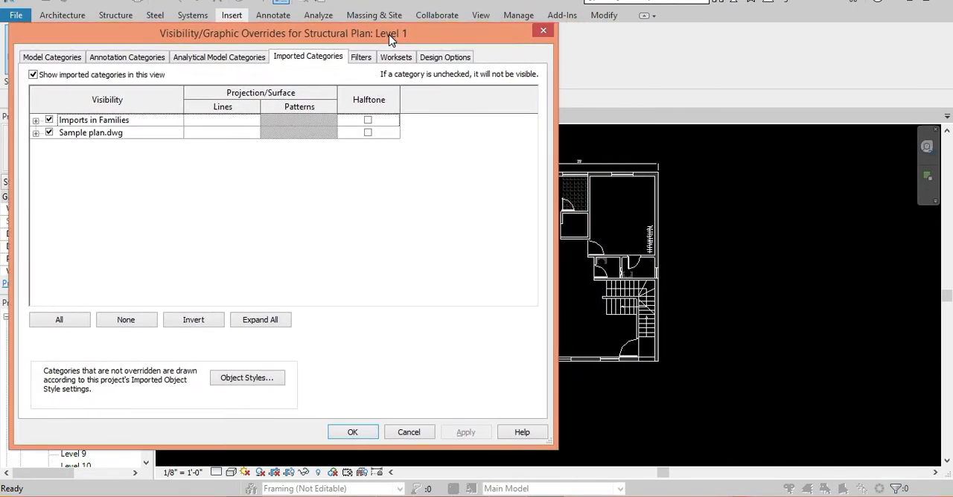
left_click(368, 133)
left_click(468, 433)
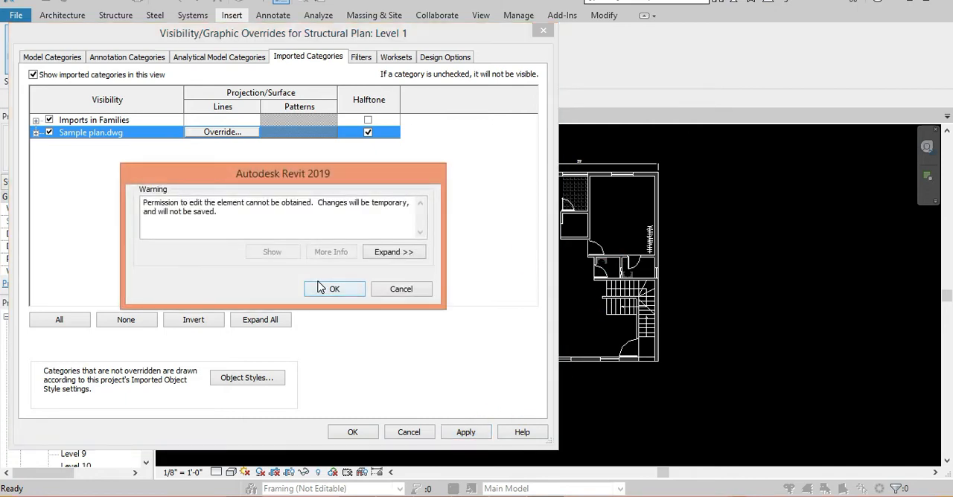
left_click(327, 290)
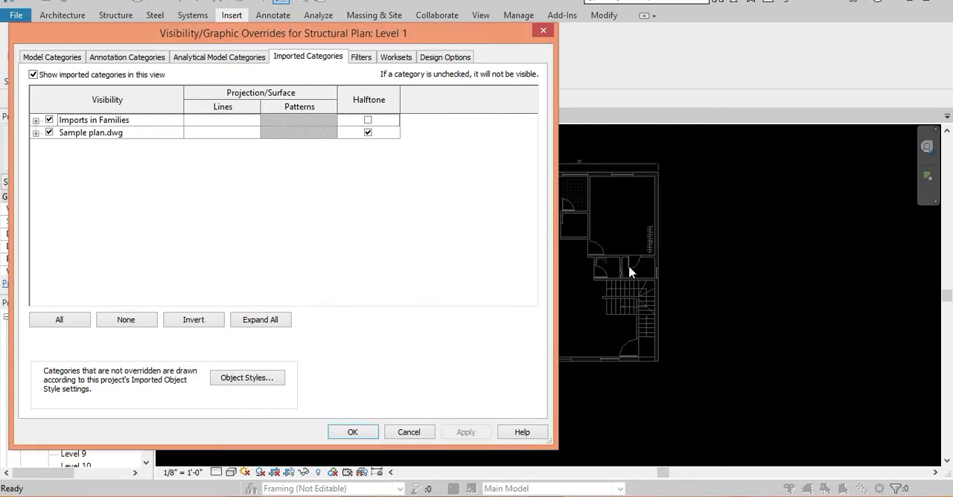
left_click(353, 432)
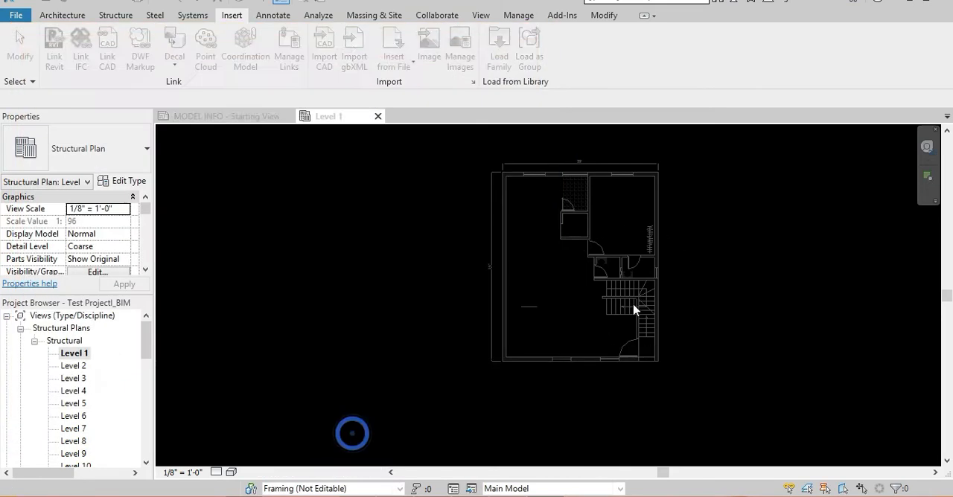
Expand Sample plan.dwg's layers in the imported category overrides for Level 1 and hide the CEN and center line layers.
scroll(563, 260, "up", 2)
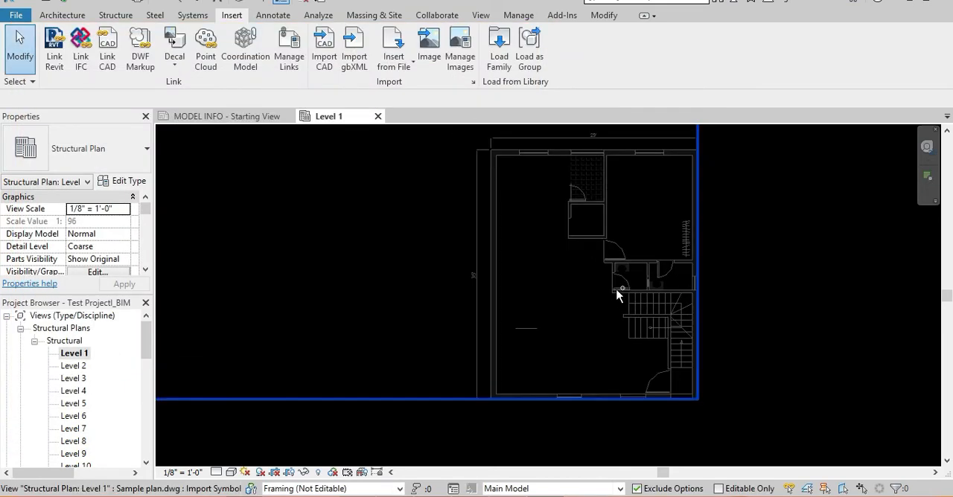
key("v")
key("g")
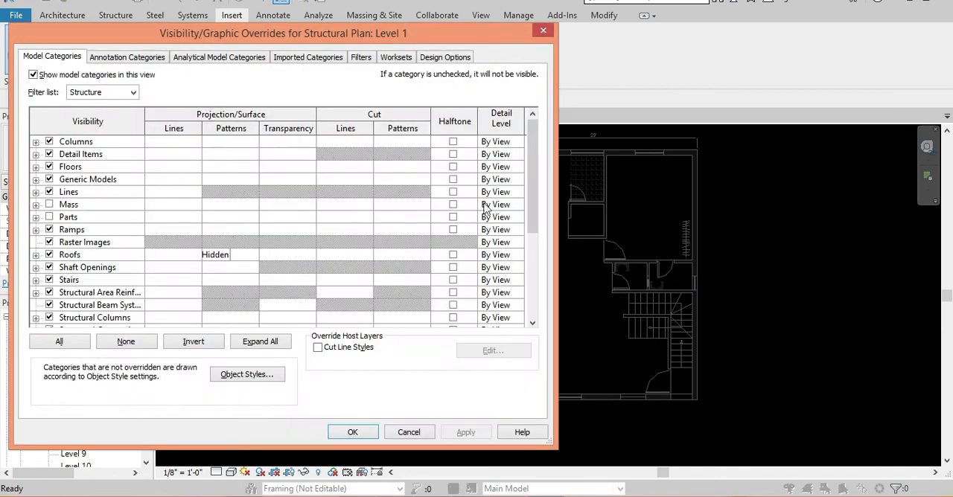
left_click(296, 58)
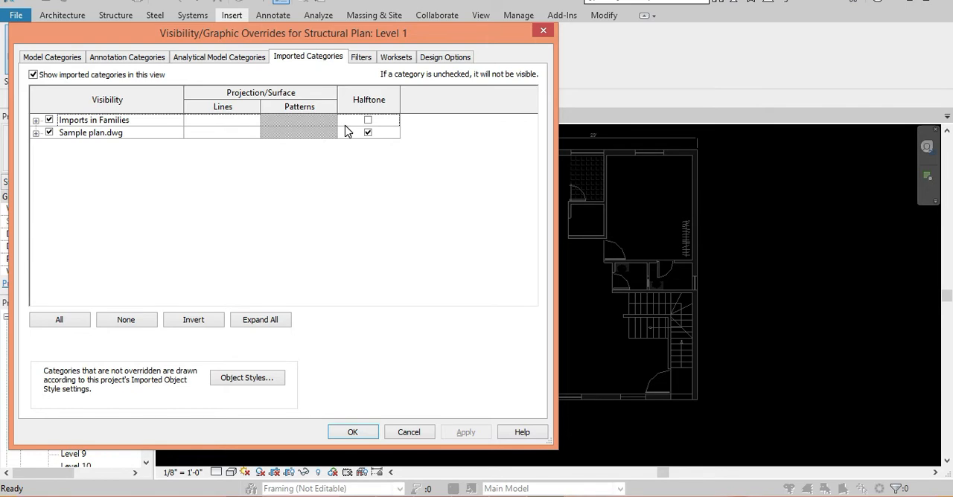
left_click(35, 133)
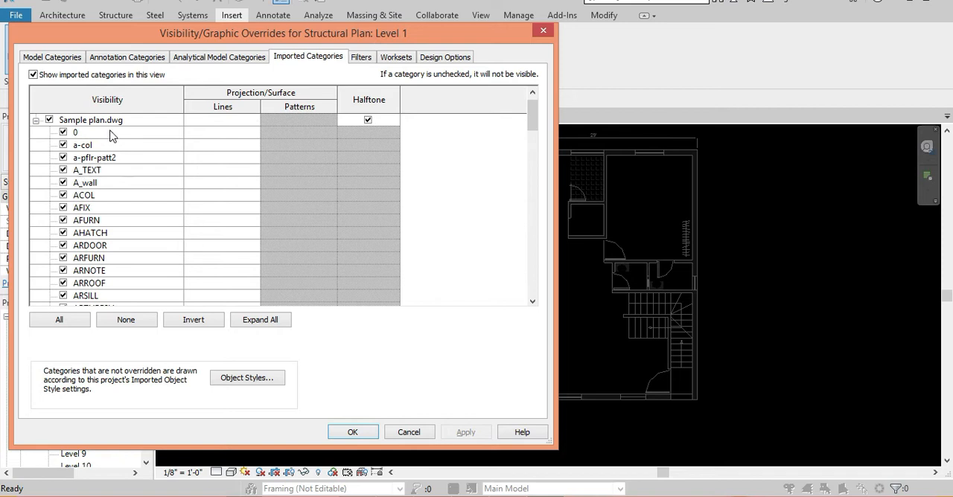
scroll(110, 142, "down", 6)
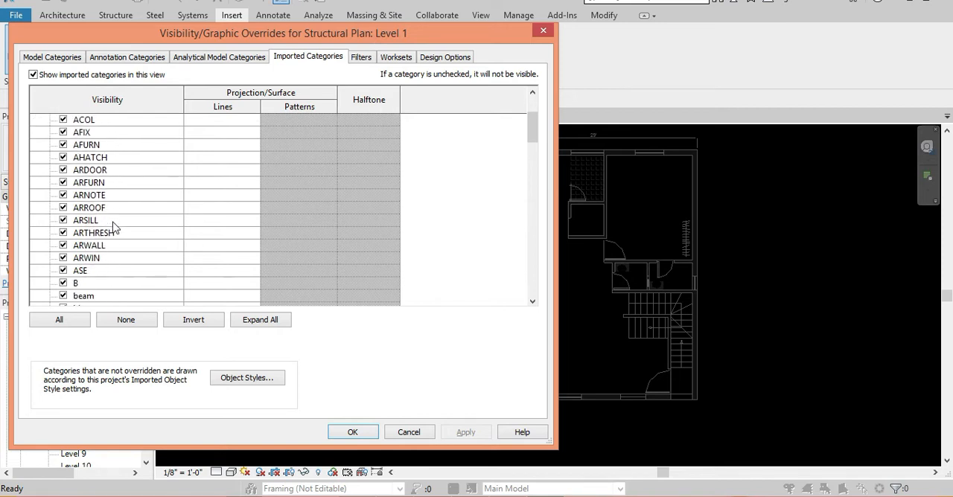
scroll(113, 228, "down", 8)
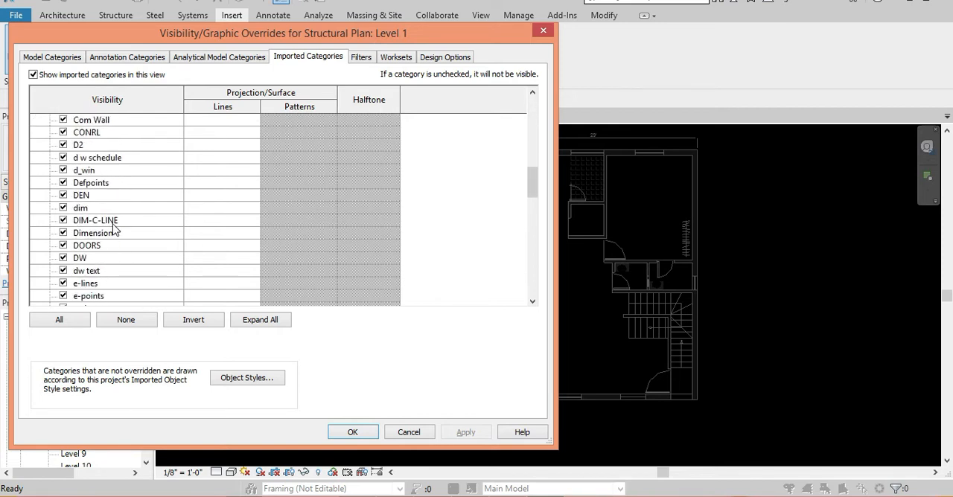
scroll(113, 230, "up", 6)
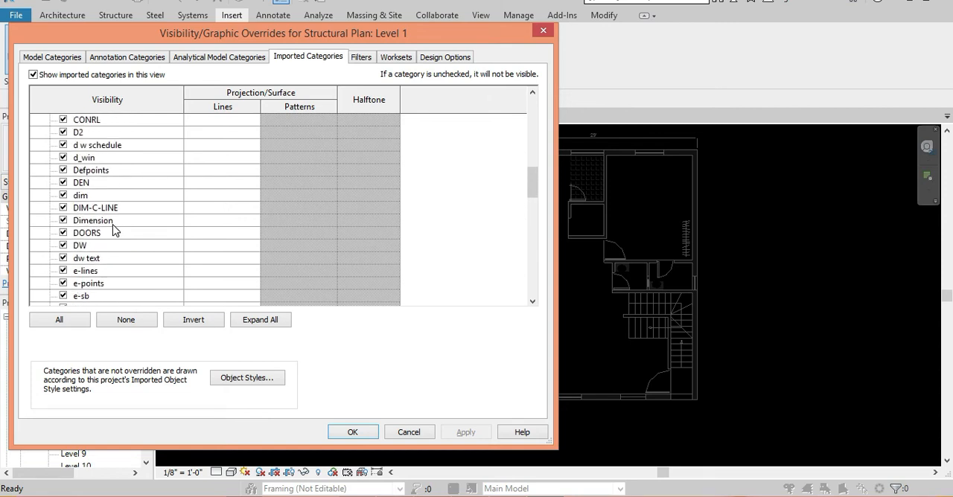
left_click(101, 183)
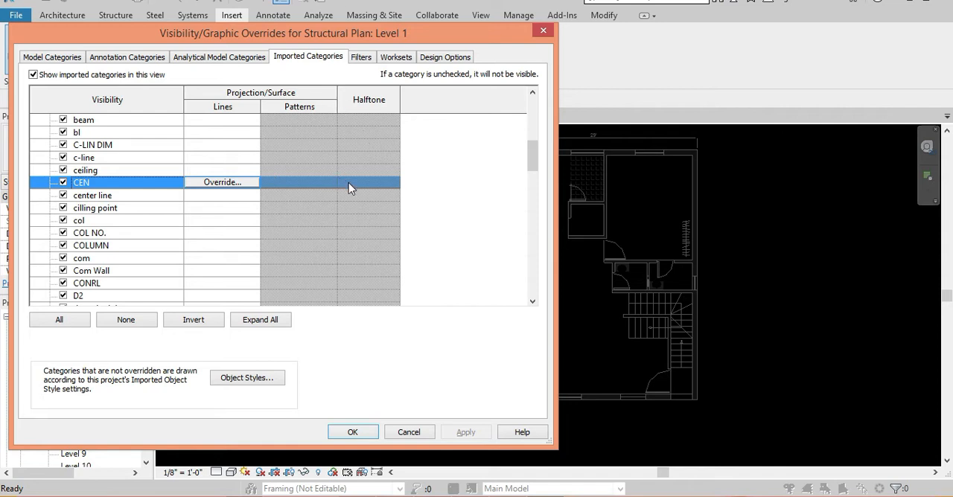
left_click(373, 183)
left_click(63, 181)
left_click(64, 195)
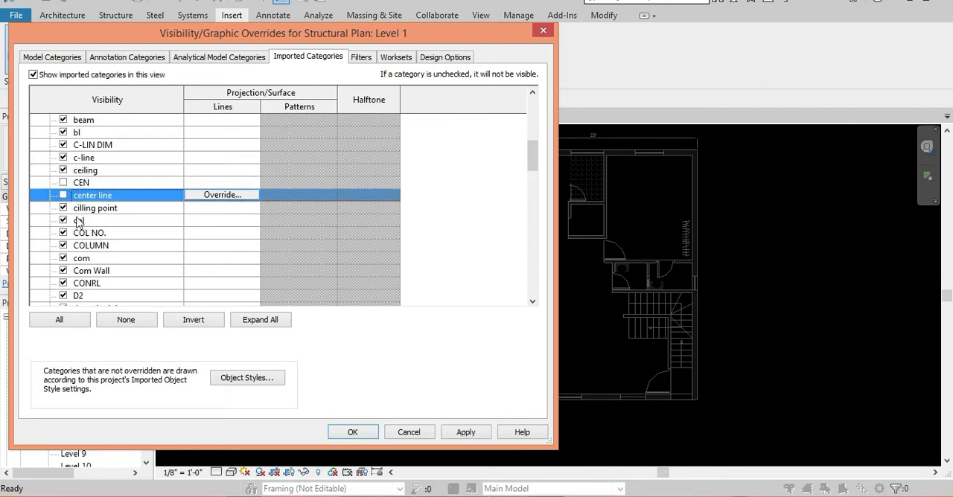
Hide the col, COL NO., COLUMN and com layers of Sample plan.dwg and apply the overrides.
left_click(63, 221)
left_click(63, 233)
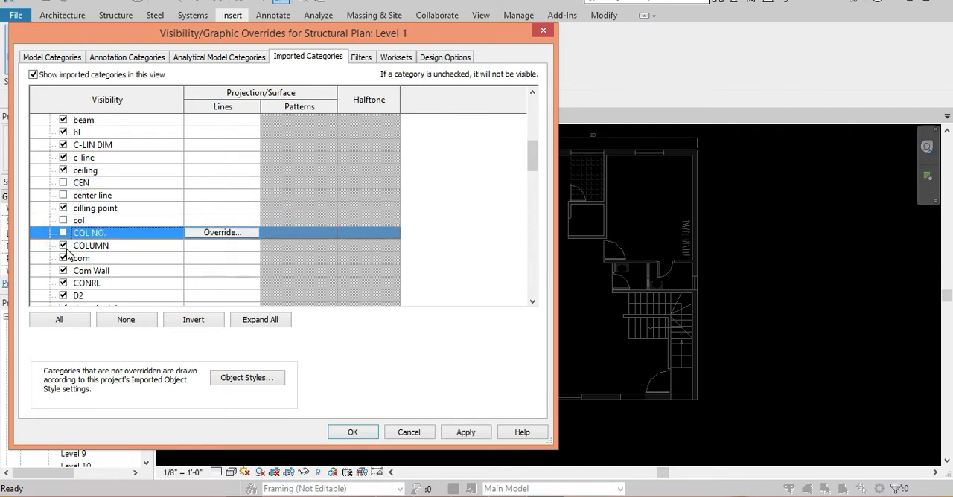
left_click(63, 245)
left_click(63, 258)
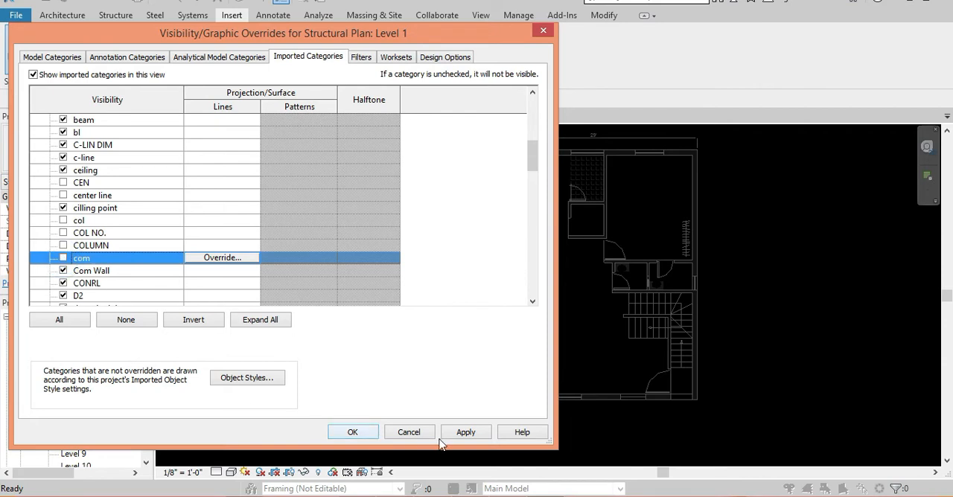
left_click(460, 432)
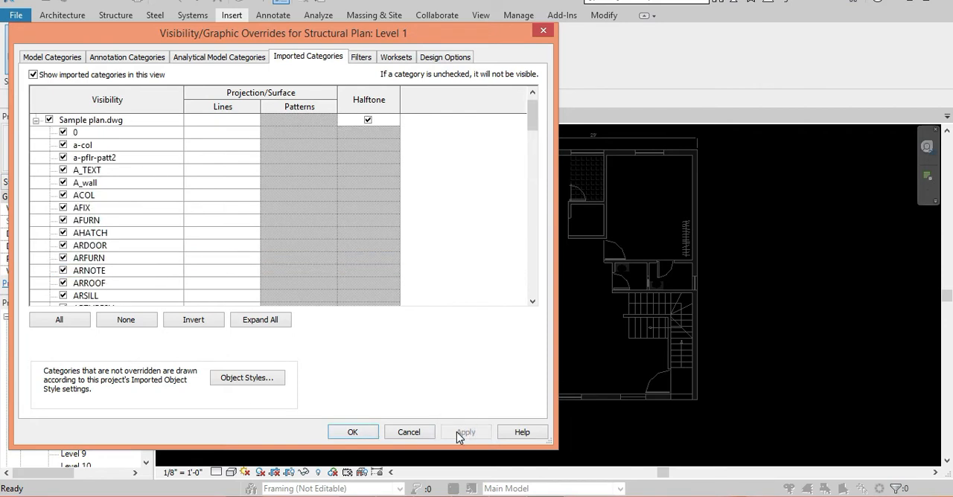
left_click(353, 432)
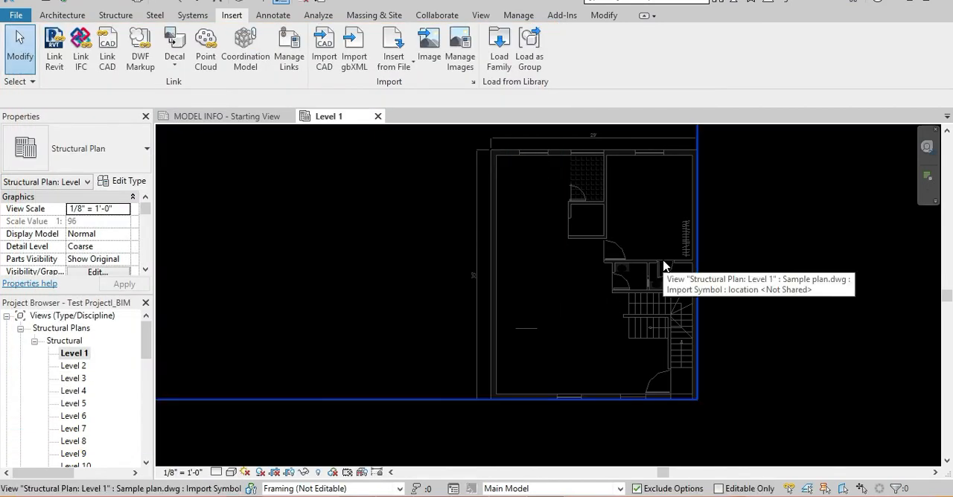
Turn all layers of Sample plan.dwg back on in Level 1's imported category overrides and apply the changes.
key("v")
key("g")
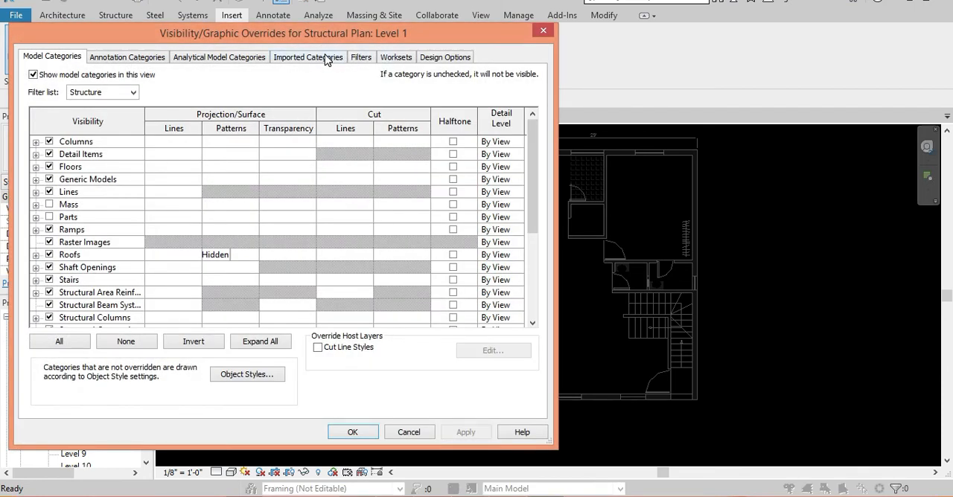
left_click(327, 58)
left_click(35, 134)
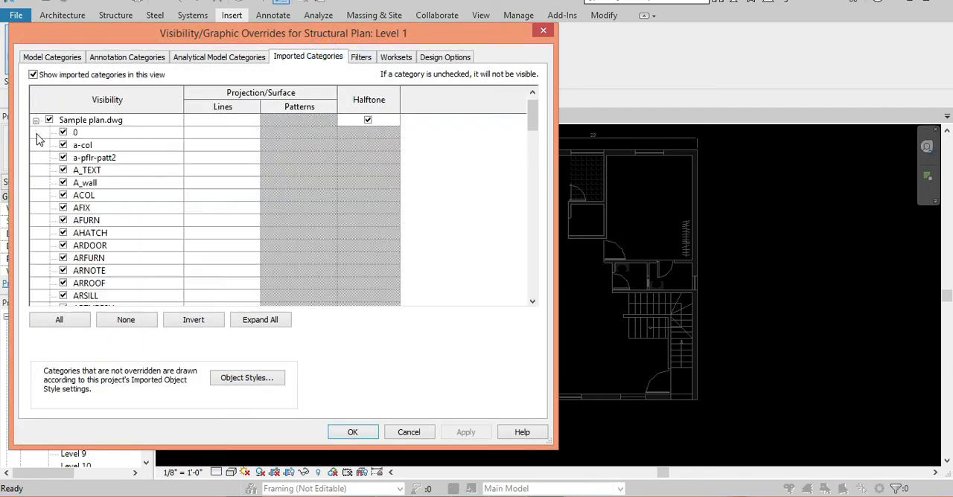
left_click(84, 207)
left_click(84, 322)
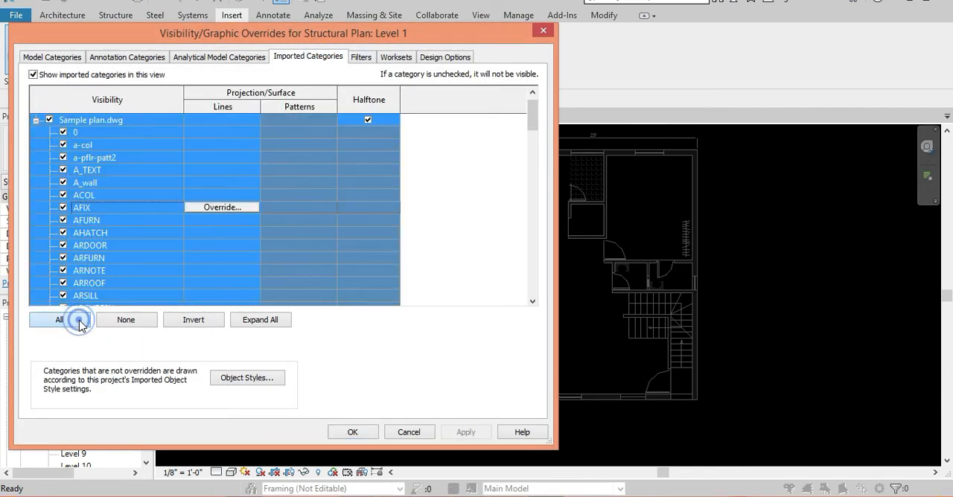
left_click(63, 222)
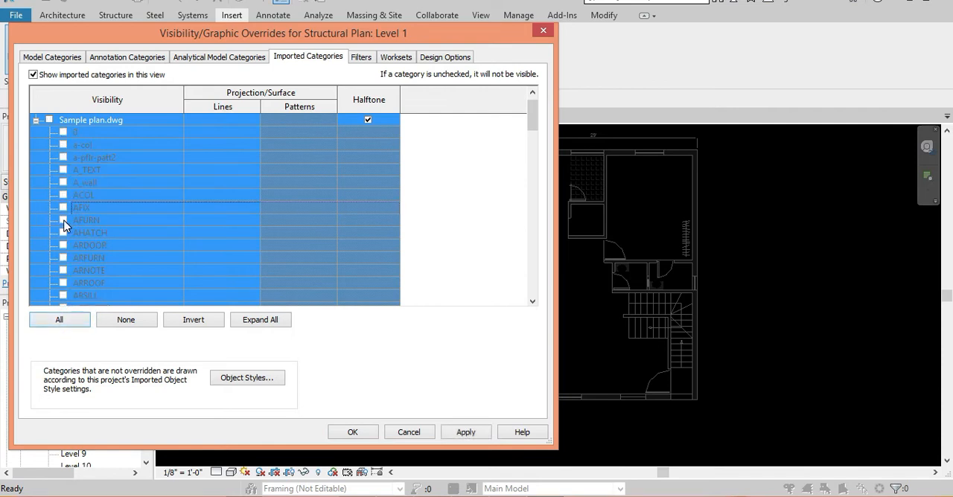
left_click(49, 120)
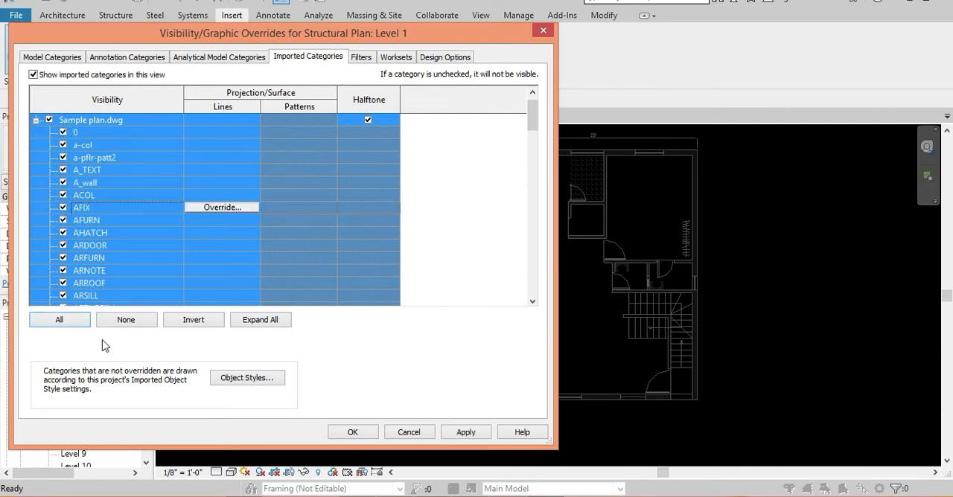
left_click(81, 321)
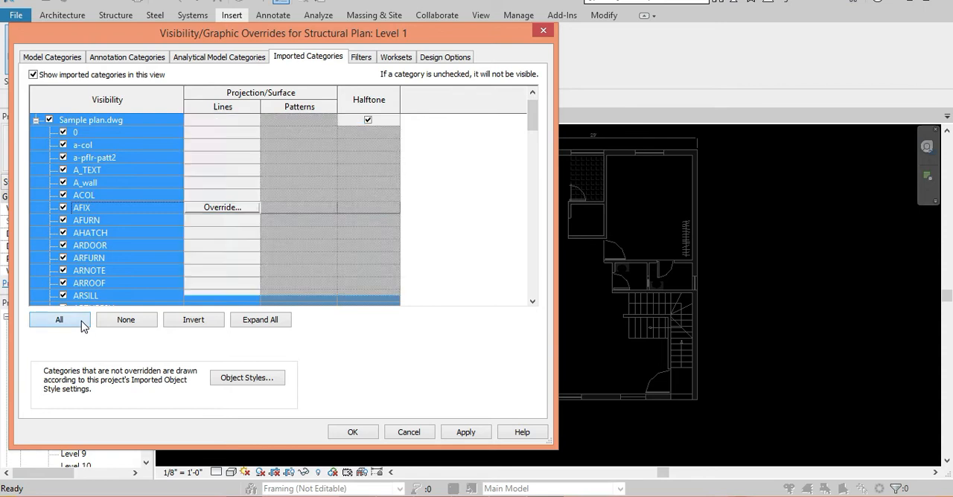
left_click(467, 433)
left_click(359, 432)
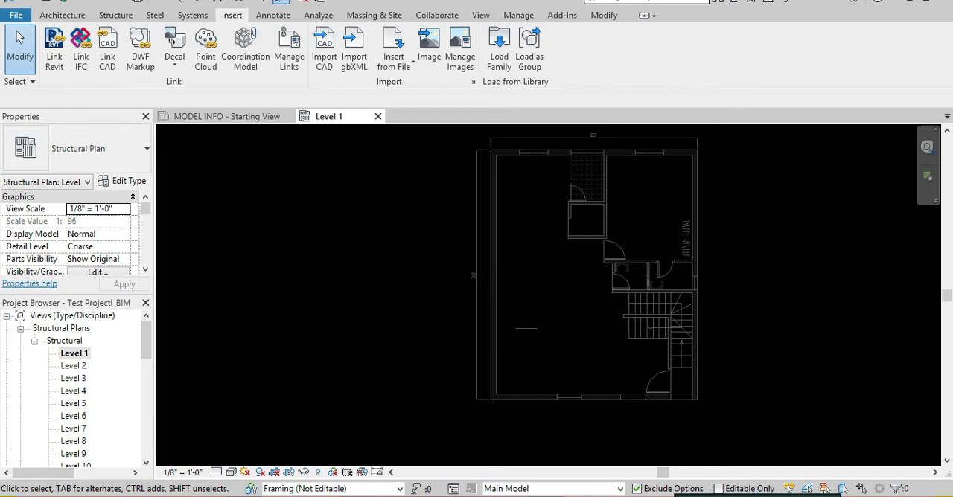
Turn off halftone for Sample plan.dwg in Level 1's imported category overrides.
left_click(844, 336)
key("v")
key("g")
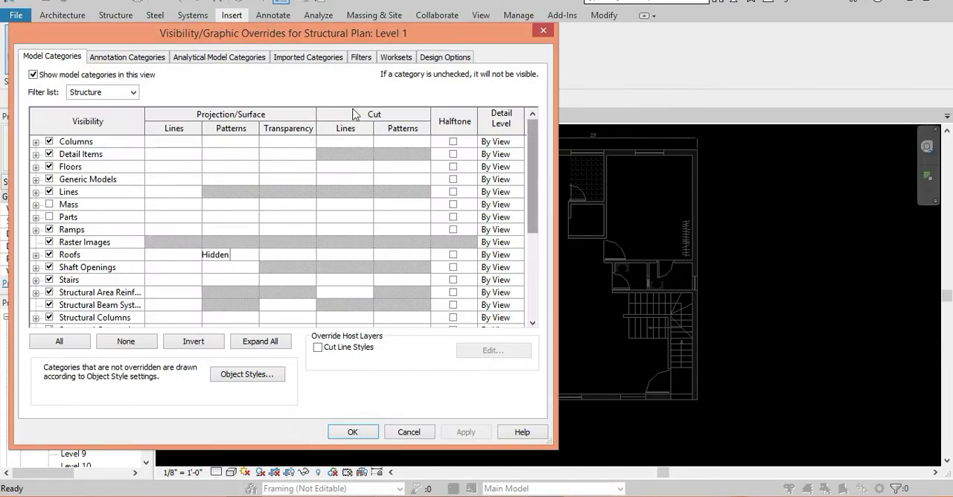
left_click(308, 58)
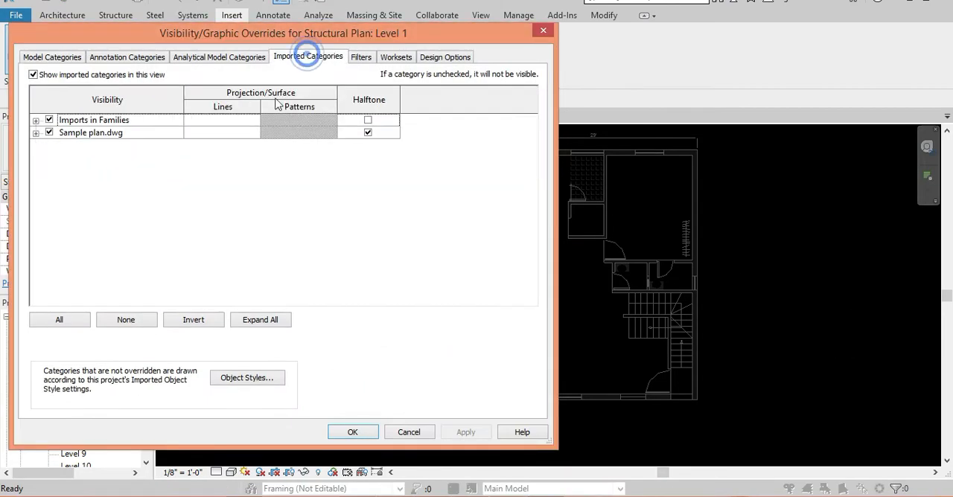
left_click(367, 132)
left_click(351, 433)
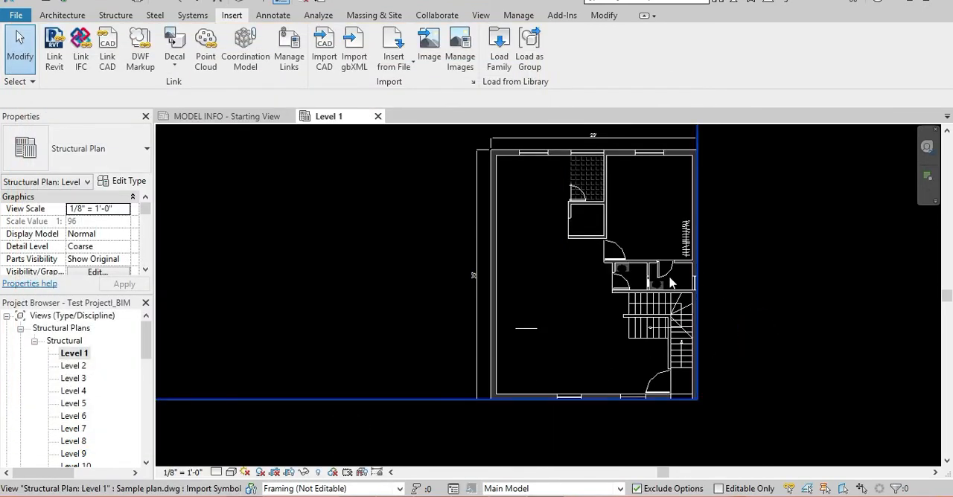
Unpin the linked Sample plan.dwg and move it a short distance to the right in Level 1, undoing both changes.
left_click(704, 283)
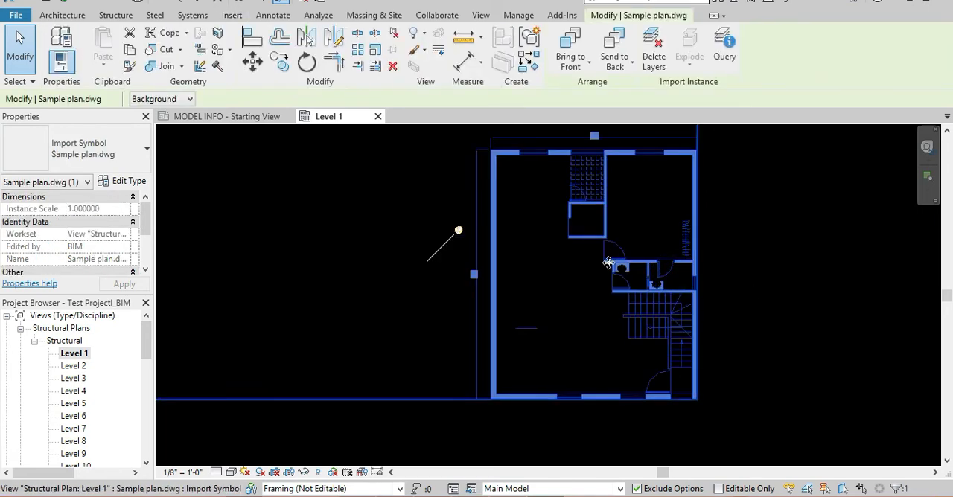
left_click(459, 231)
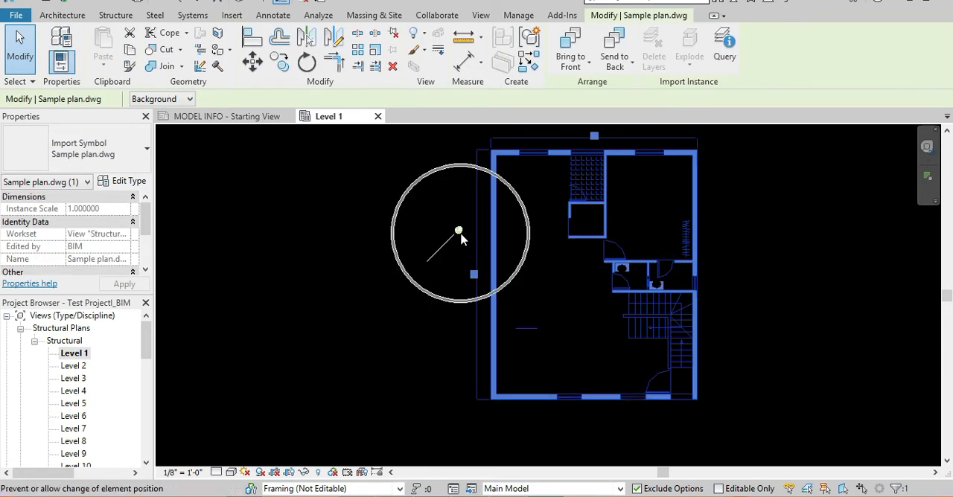
left_click(393, 35)
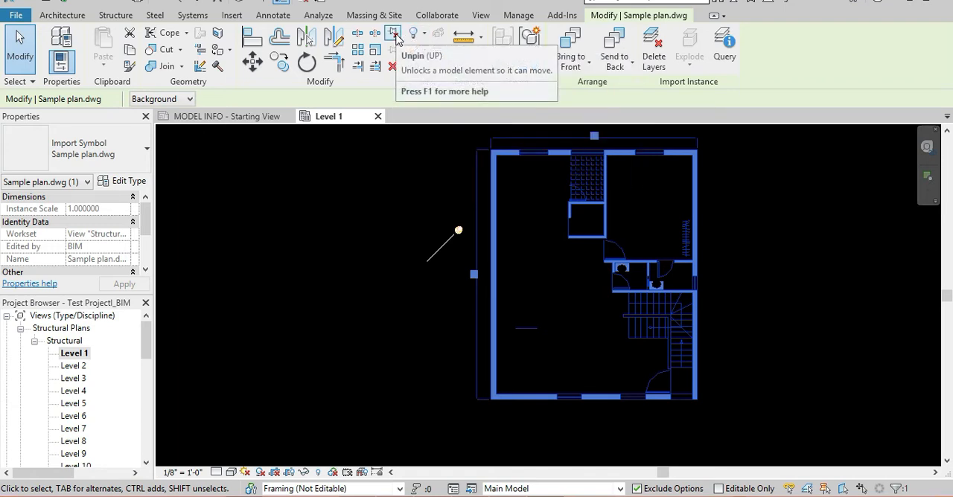
left_click(393, 34)
left_click(251, 63)
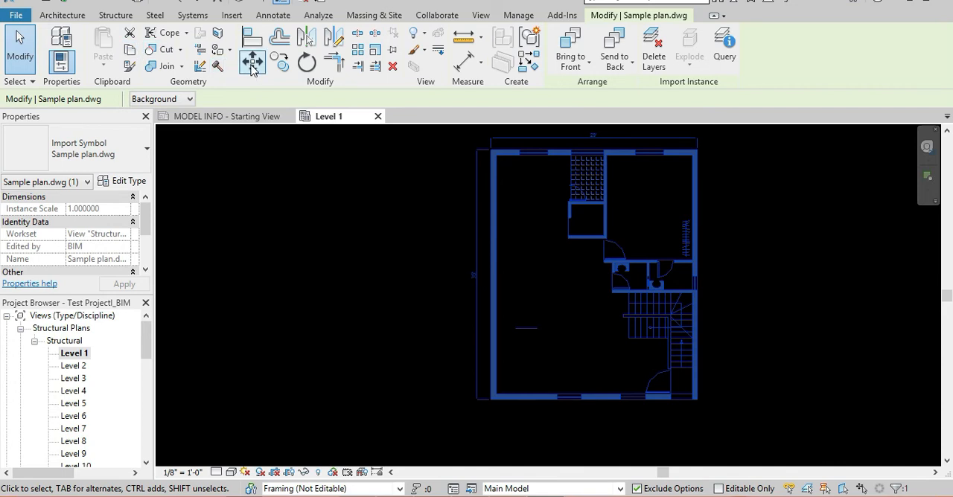
left_click(345, 260)
left_click(387, 262)
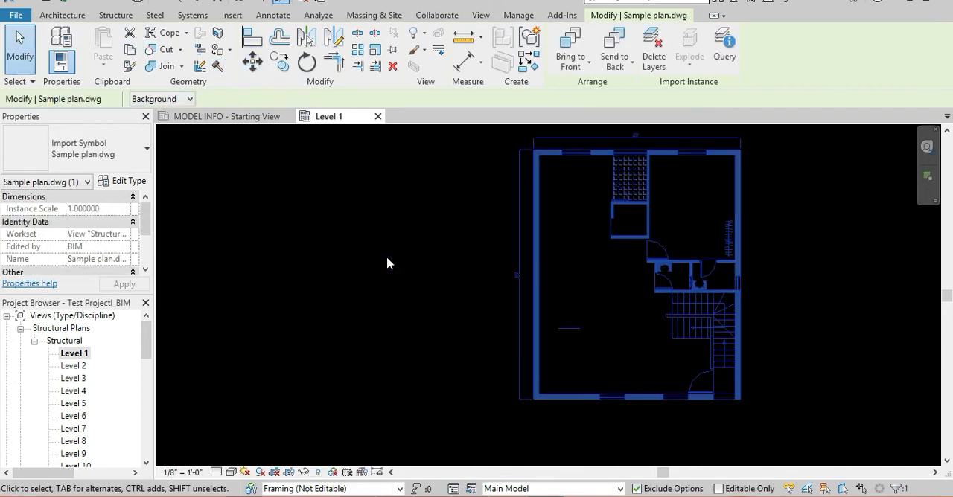
key("ctrl+z")
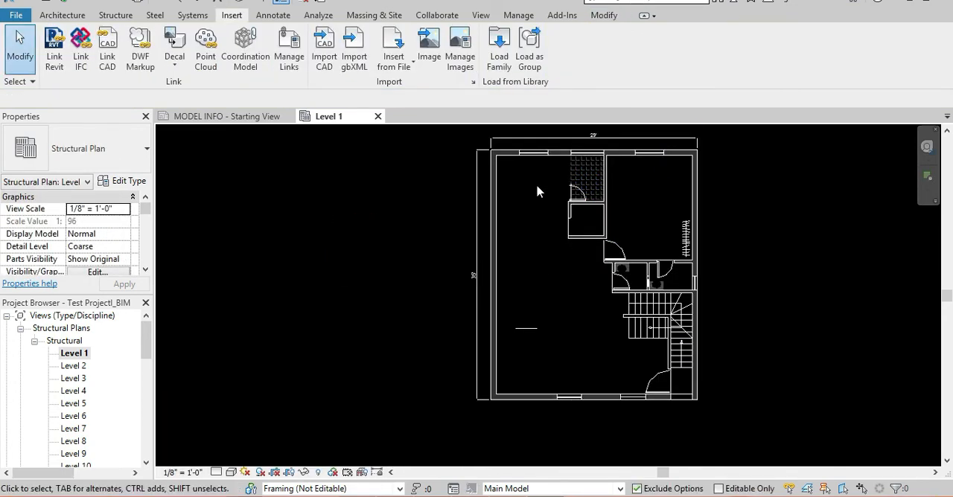
Try to move the pinned Sample plan.dwg to the right in Level 1, and cancel the operation.
left_click(544, 157)
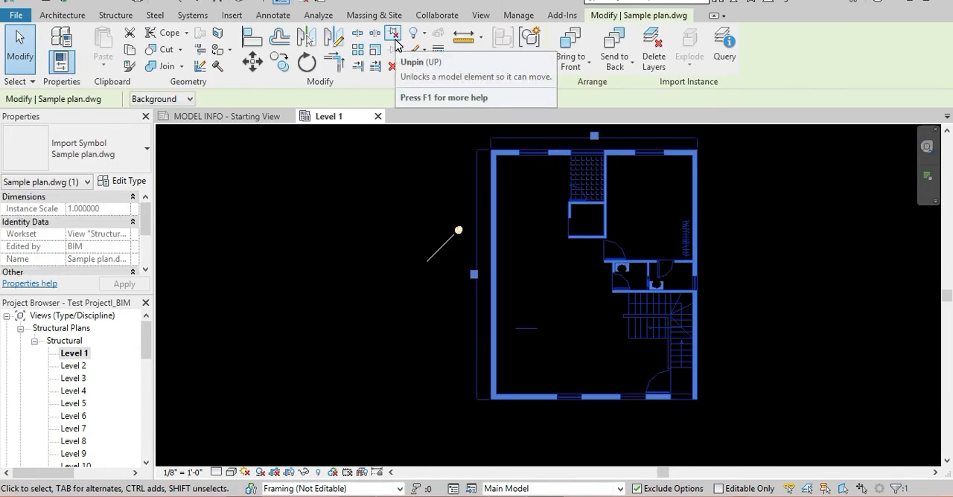
left_click(252, 61)
left_click(336, 294)
left_click(437, 298)
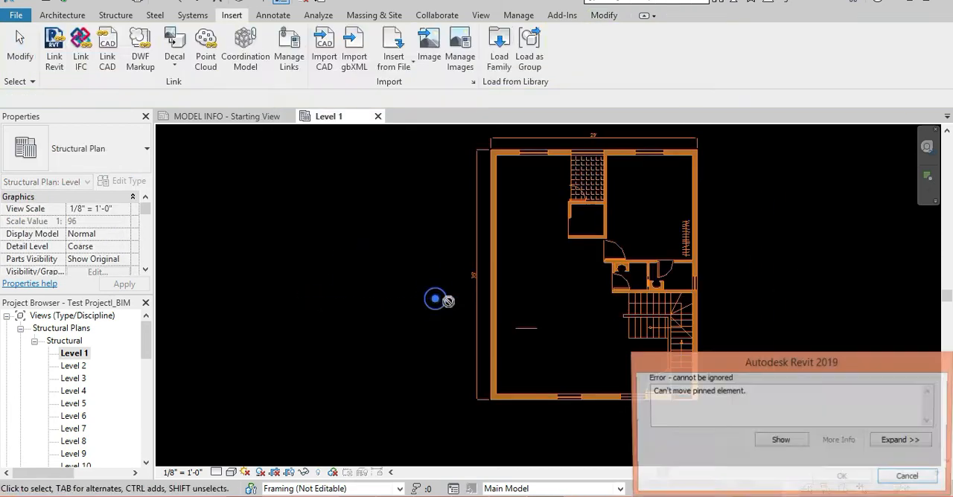
left_click(707, 398)
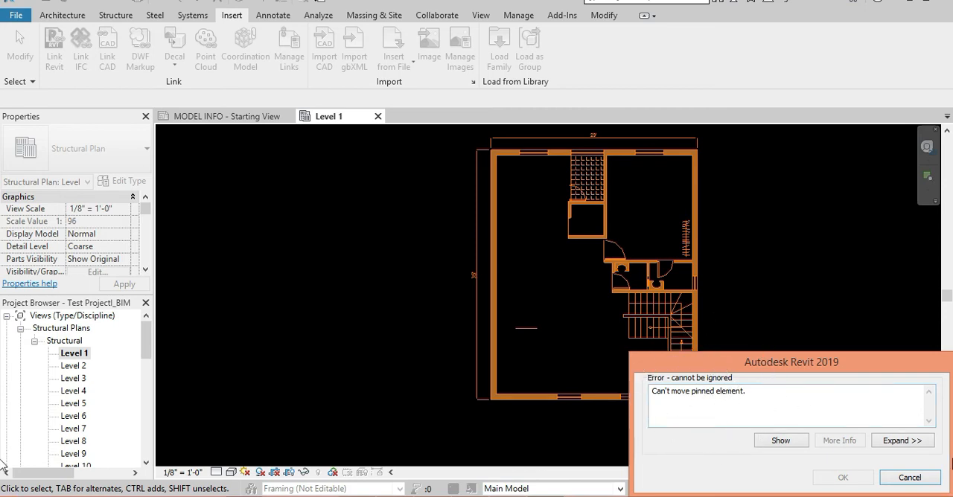
left_click(916, 477)
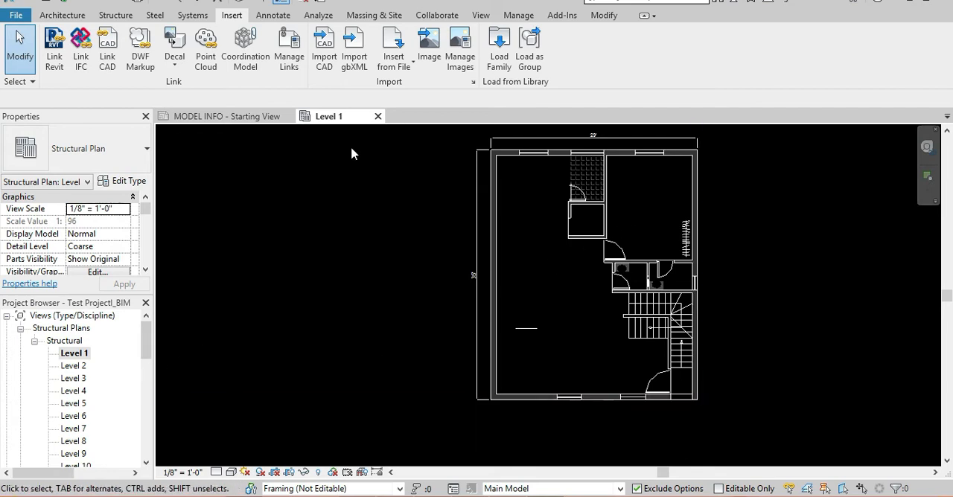
Examine the Sample plan.dwg entry among the project's CAD links, including its saved path, path type and link management options.
left_click(533, 16)
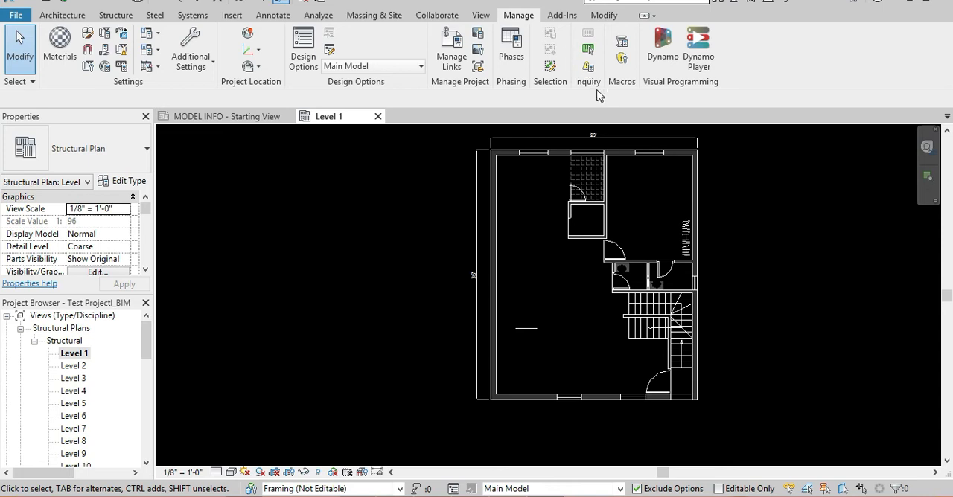
left_click(450, 59)
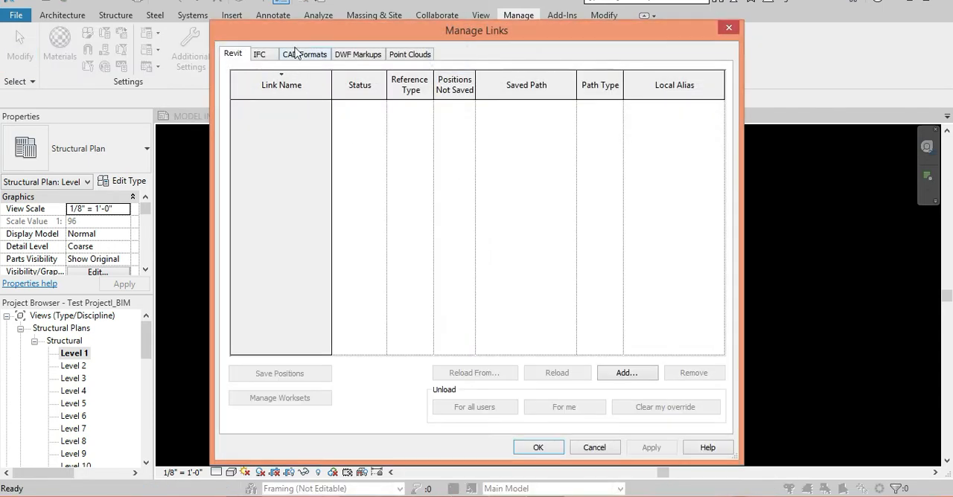
left_click(310, 58)
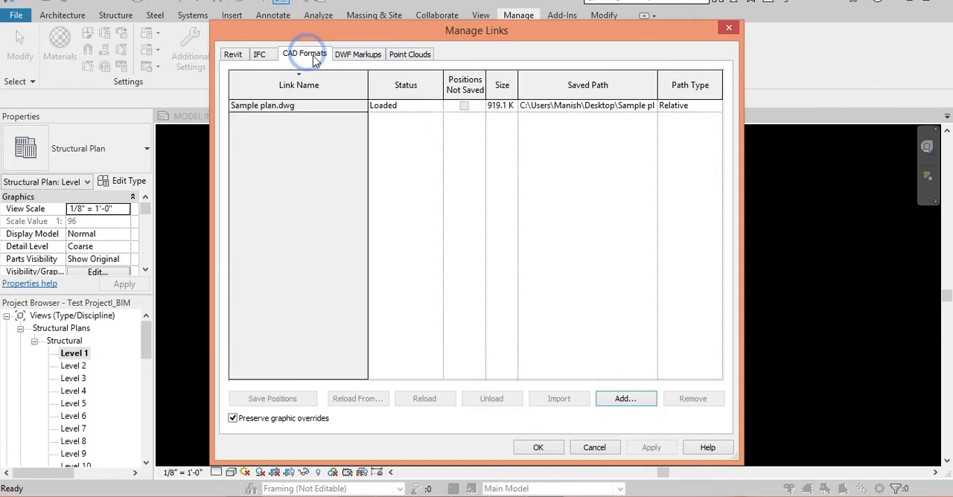
left_click(274, 108)
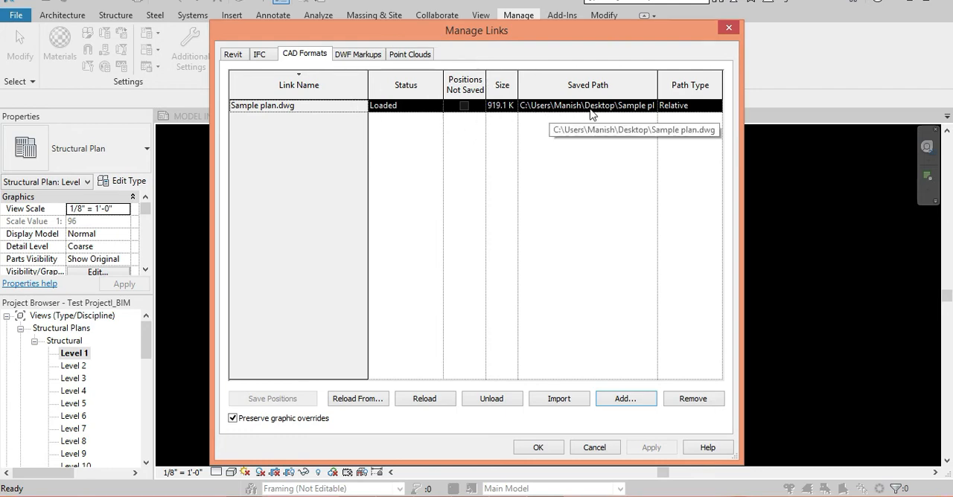
left_click(711, 110)
left_click(715, 146)
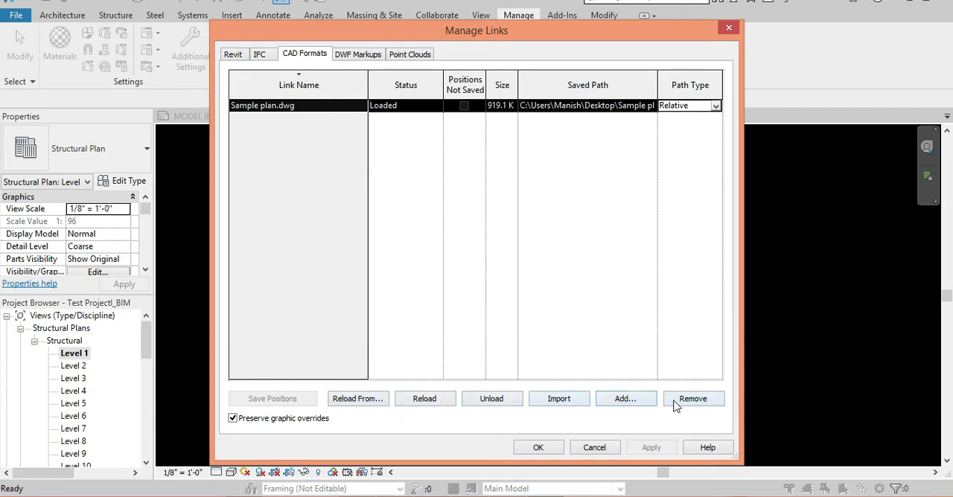
left_click(317, 110)
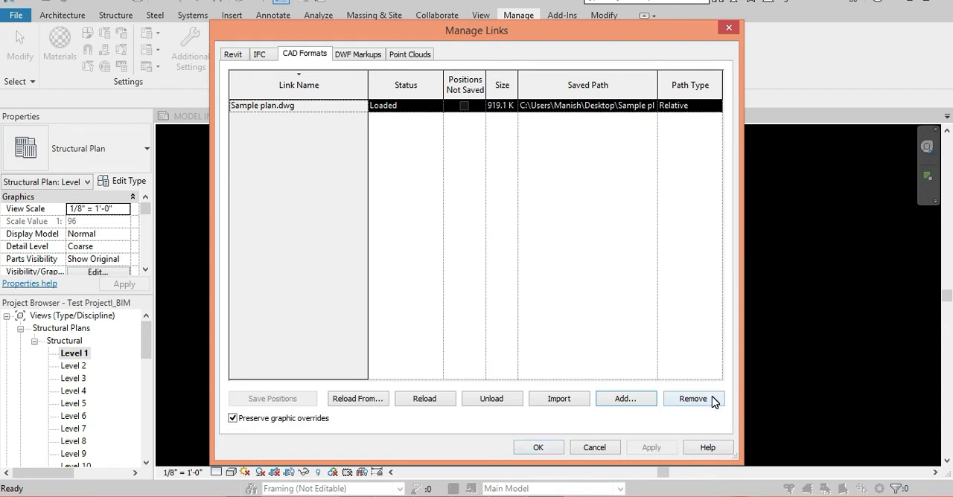
left_click(541, 450)
left_click(820, 346)
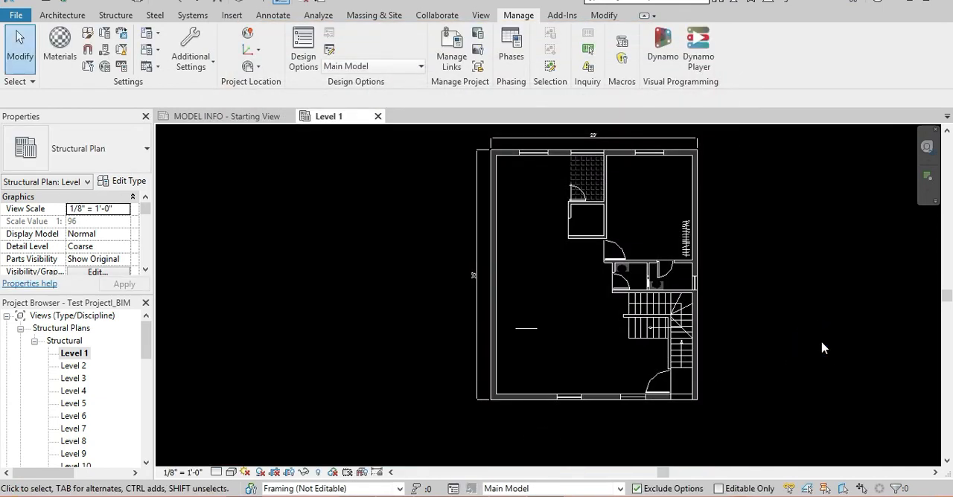
Create a new drafting view named Section.
middle_click_drag(627, 288, 623, 328)
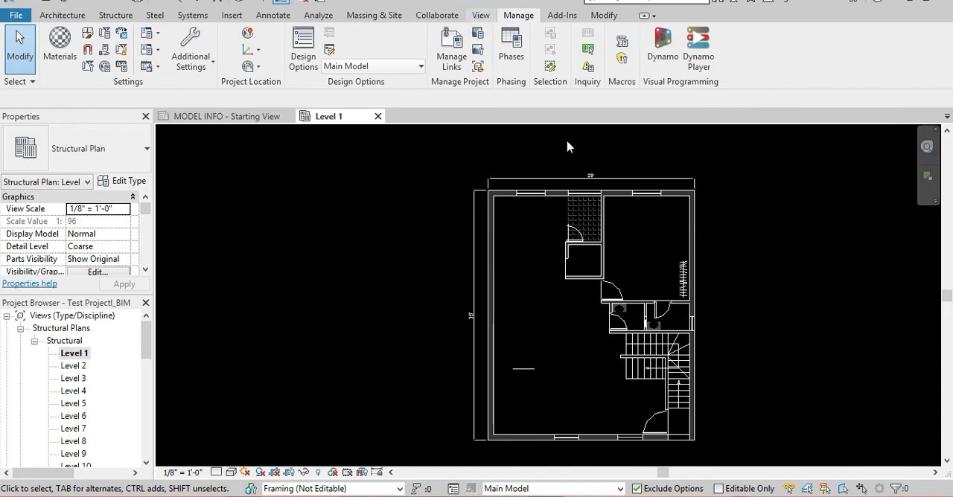
left_click(480, 17)
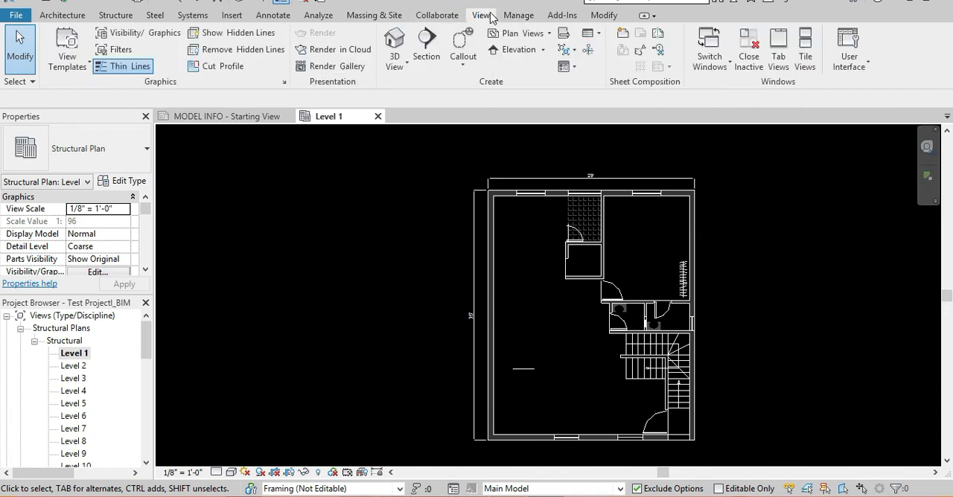
left_click(567, 35)
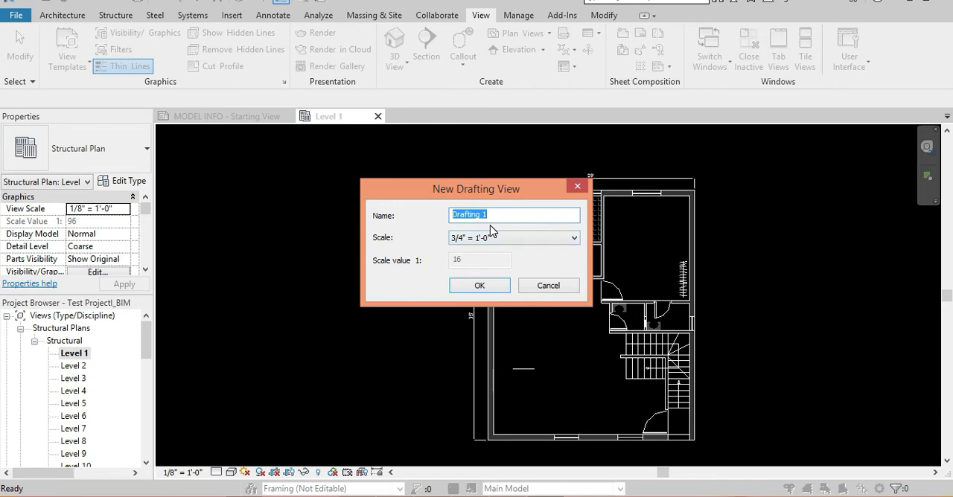
type("Section")
left_click(478, 285)
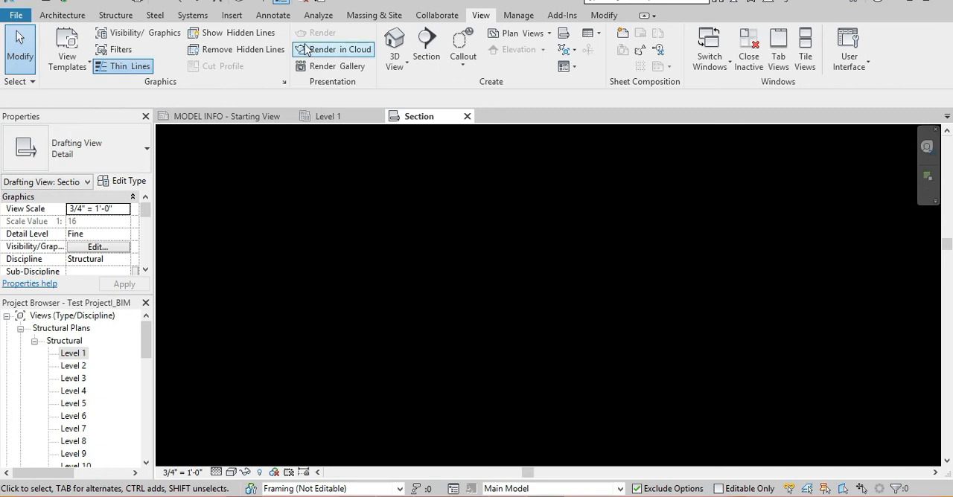
Import the Sample Section.dwg CAD file from the Desktop into the Section drafting view.
left_click(238, 18)
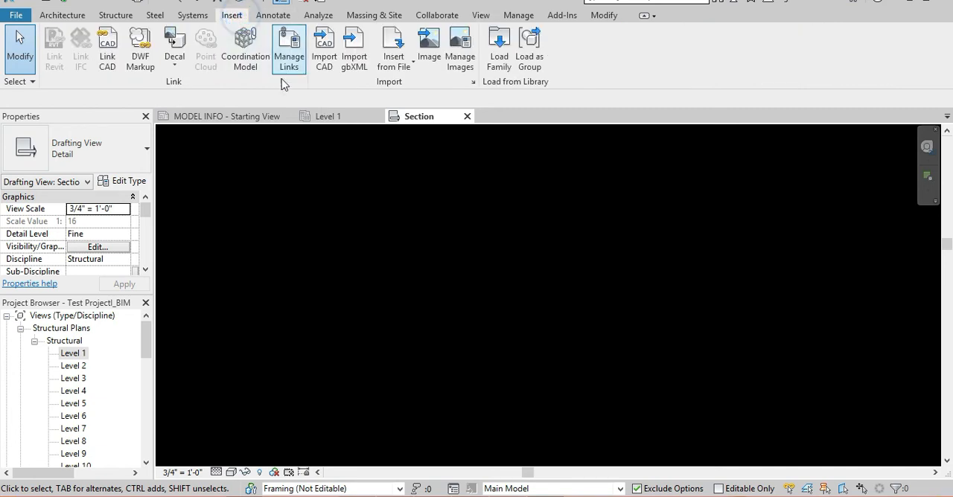
left_click(333, 71)
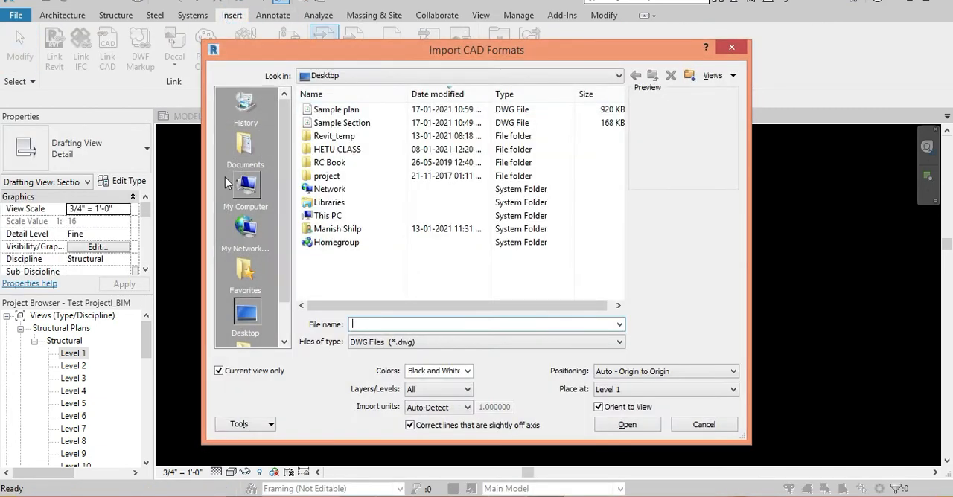
left_click(359, 124)
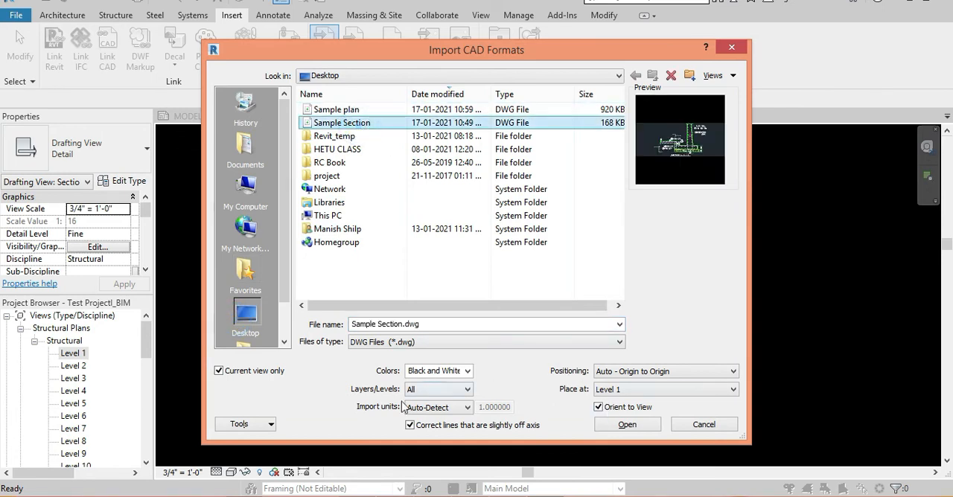
left_click(628, 425)
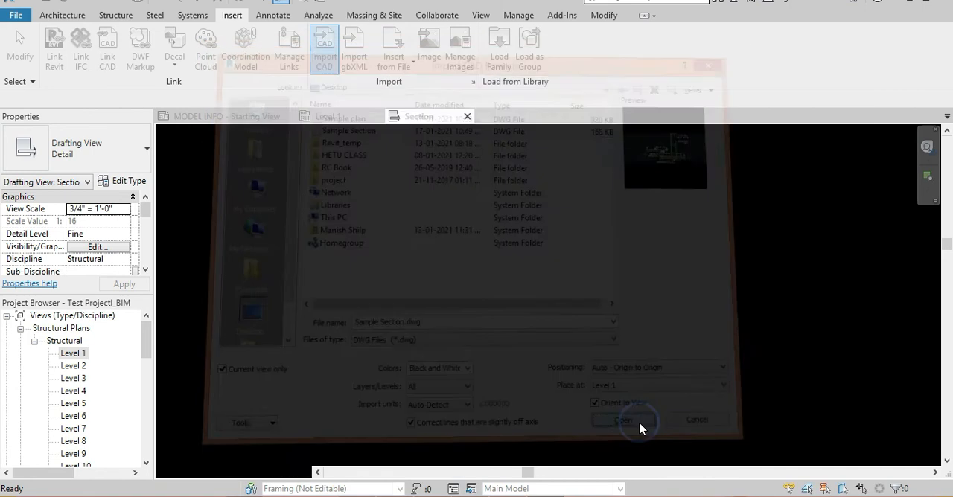
left_click(577, 366)
key("z")
key("a")
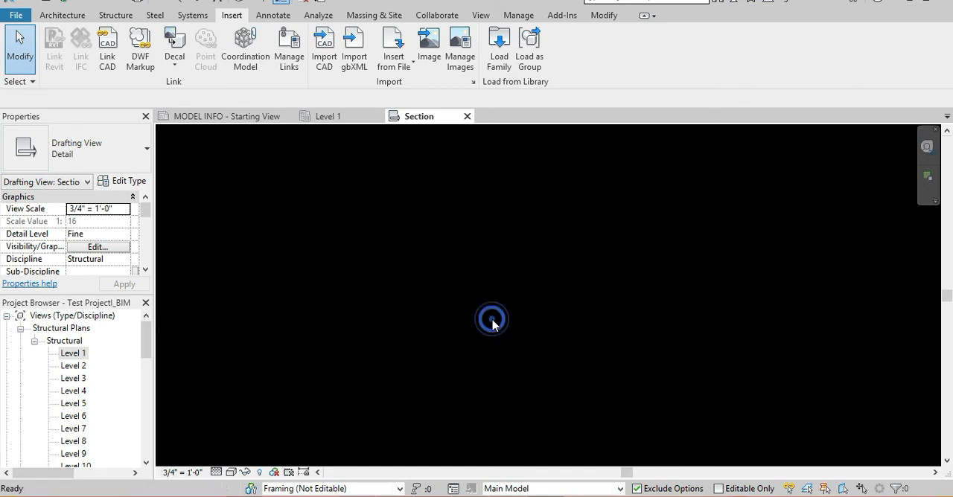
Turn on the display of imported categories in the Section drafting view's visibility/graphic overrides.
key("v")
key("g")
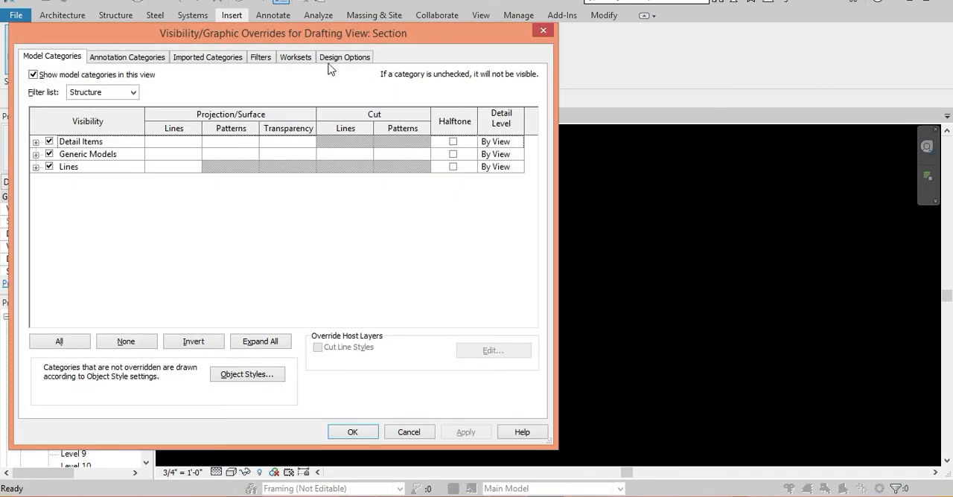
left_click(210, 62)
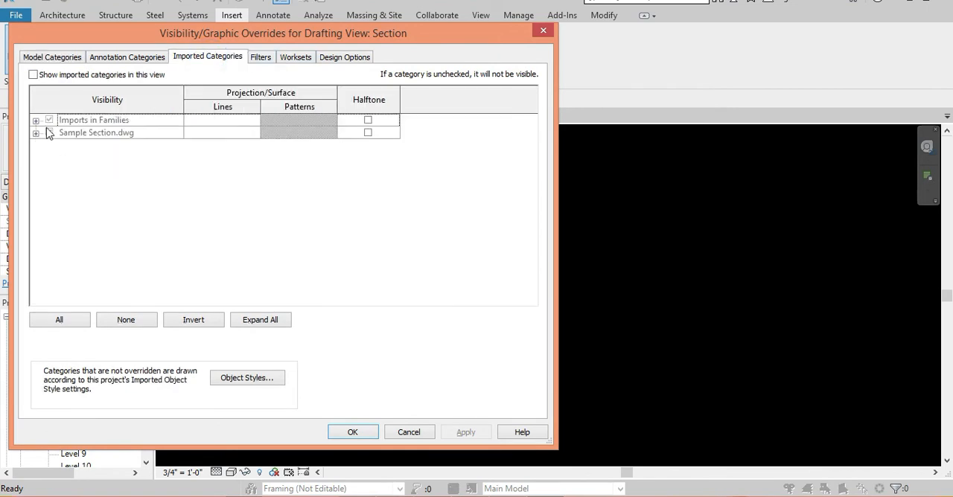
left_click(33, 74)
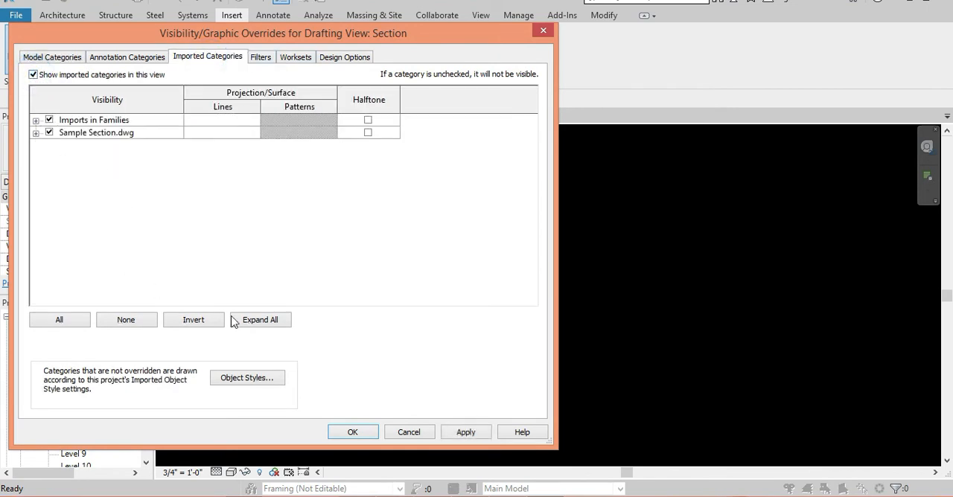
left_click(352, 433)
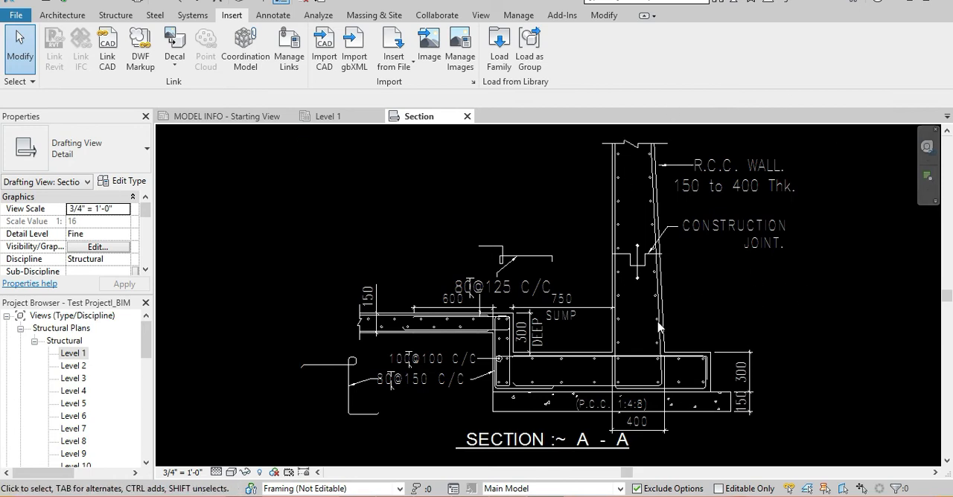
left_click(629, 292)
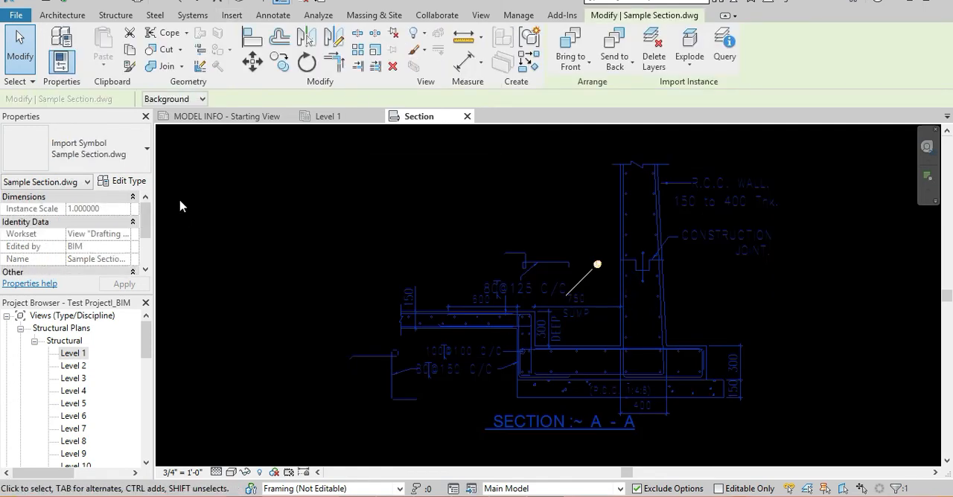
key("Escape")
Measure the slab's thickness in the imported section with an aligned dimension, without placing the dimension.
scroll(552, 385, "up", 3)
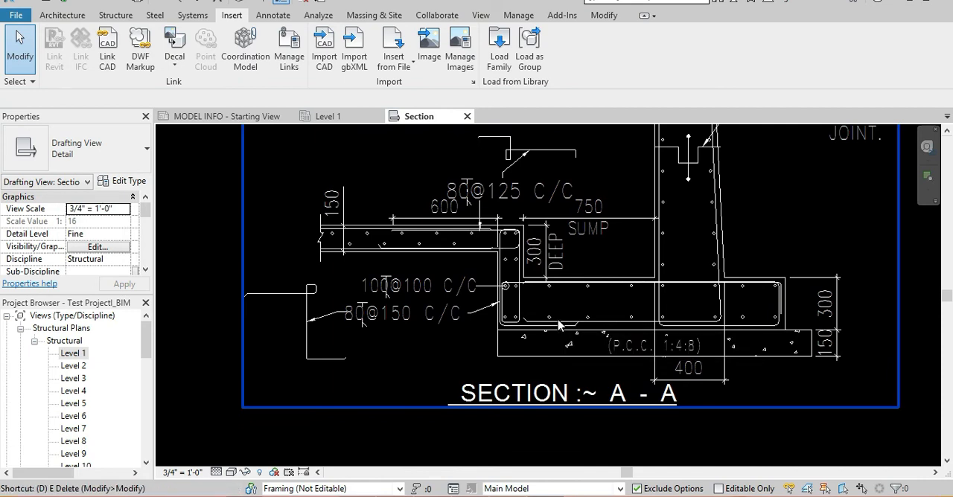
key("i")
scroll(430, 240, "up", 3)
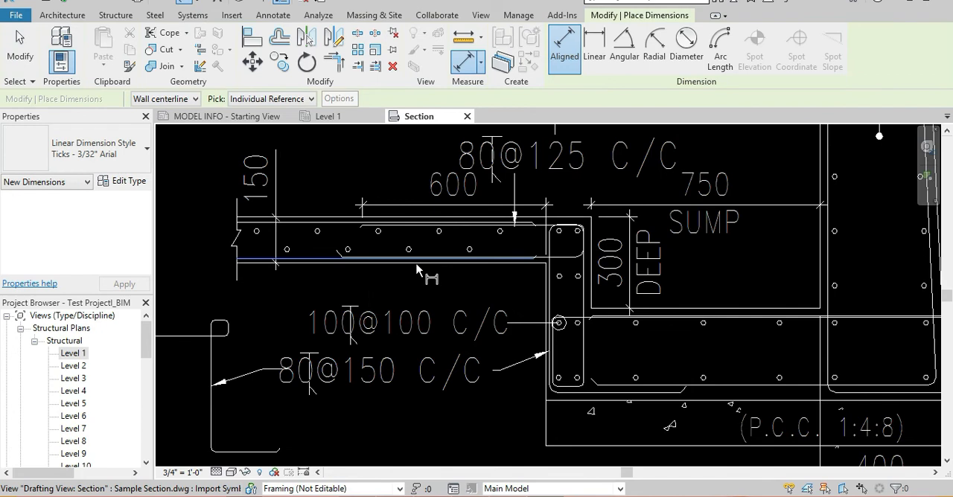
left_click(365, 261)
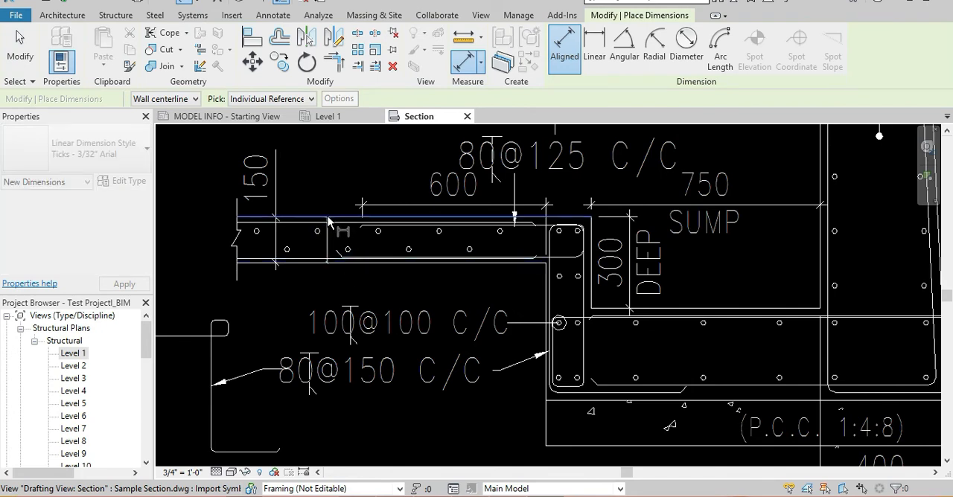
scroll(324, 217, "up", 5)
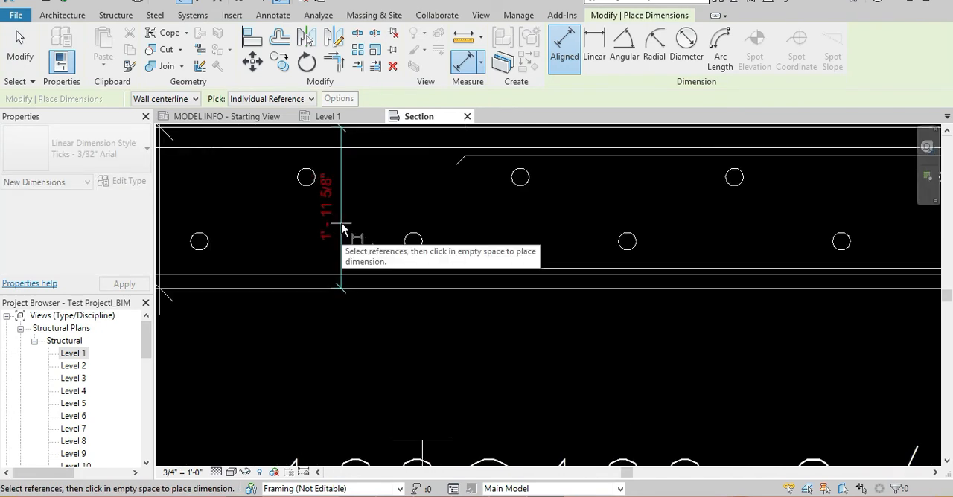
scroll(342, 222, "down", 5)
middle_click_drag(343, 222, 458, 260)
scroll(458, 260, "down", 3)
scroll(458, 262, "down", 2)
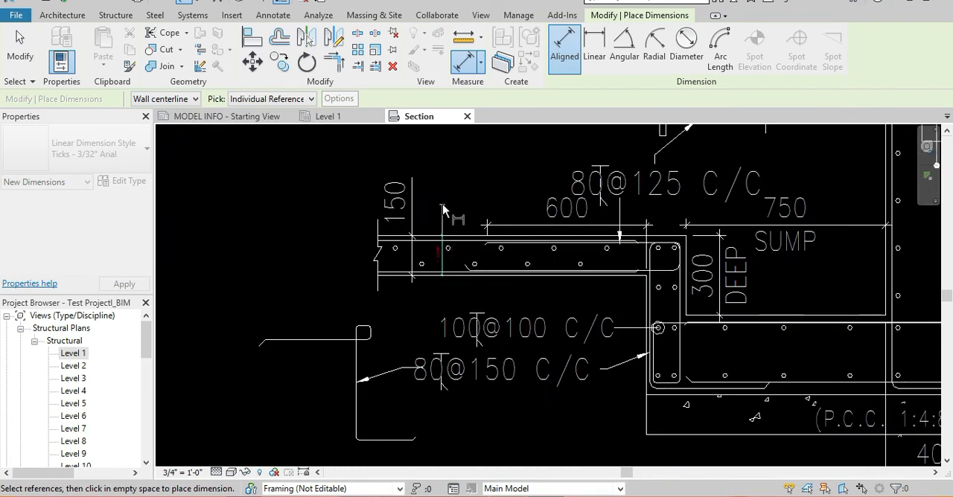
scroll(416, 216, "up", 3)
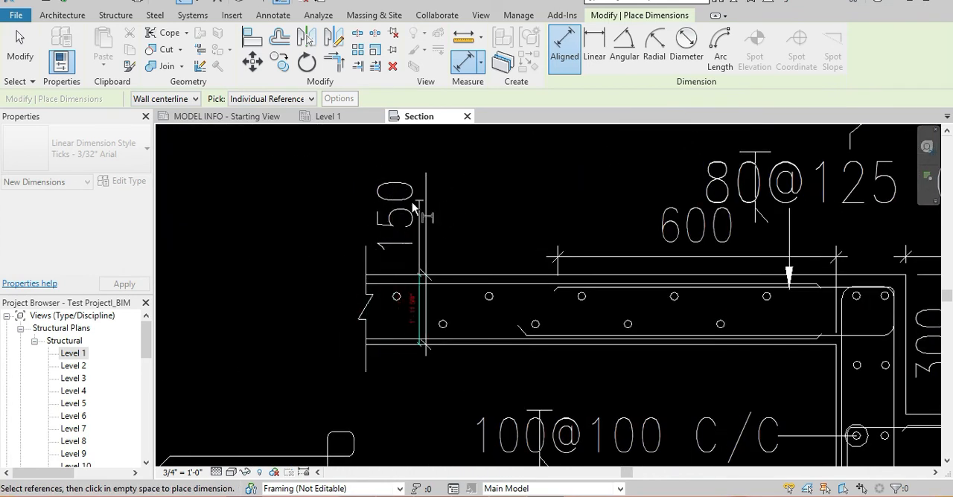
scroll(413, 228, "down", 2)
middle_click_drag(596, 365, 451, 323)
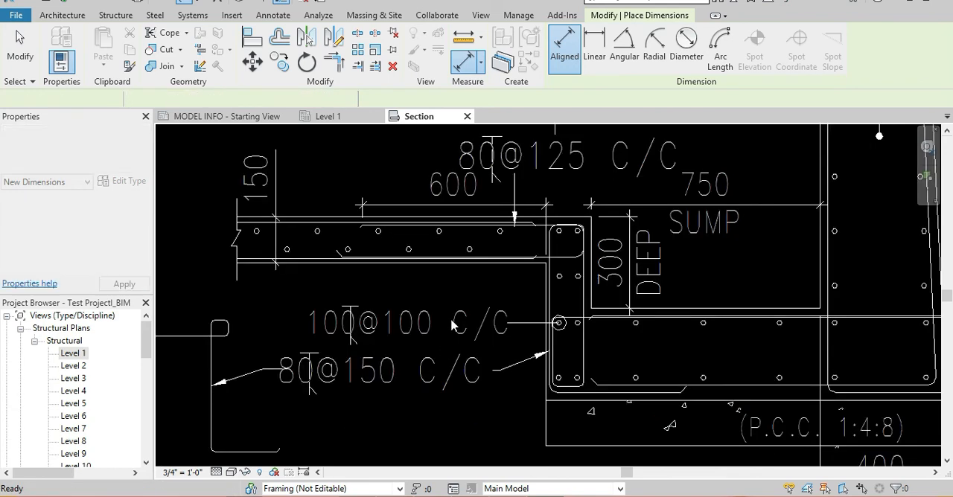
key("Escape")
key("Escape")
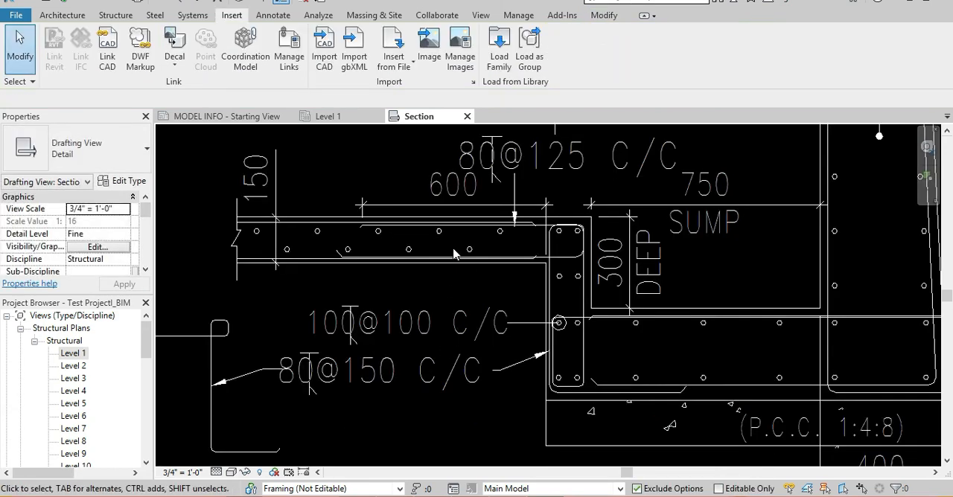
Try a Partial Explode of the imported Sample Section.dwg, deleting the elements that cannot be drawn, and undo it.
scroll(463, 286, "down", 2)
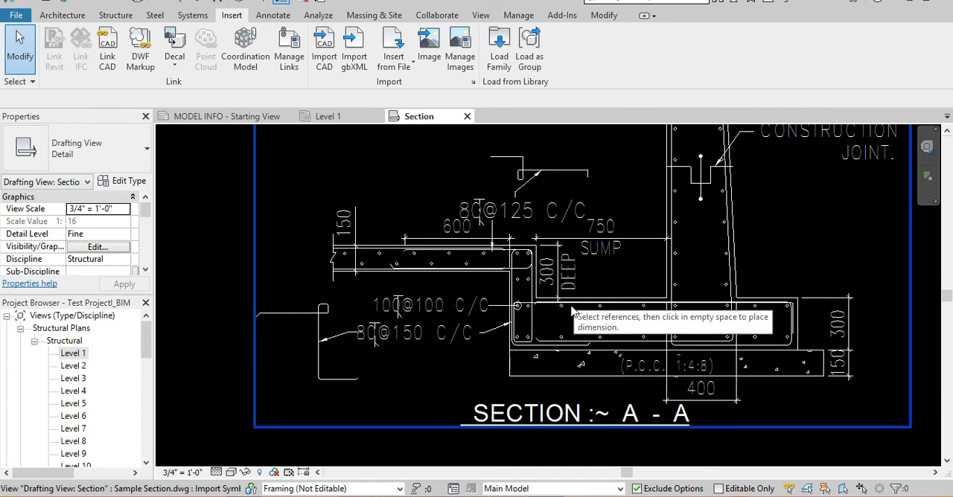
middle_click_drag(719, 264, 626, 342)
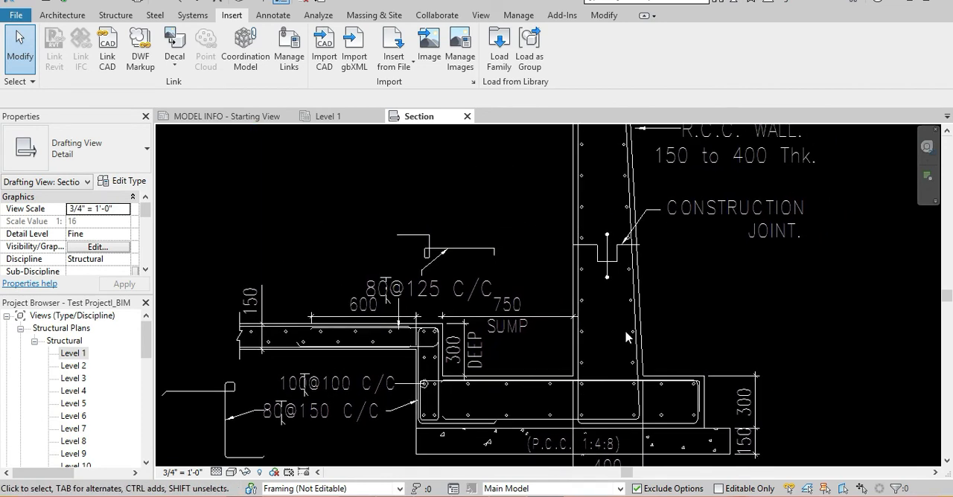
scroll(625, 337, "down", 3)
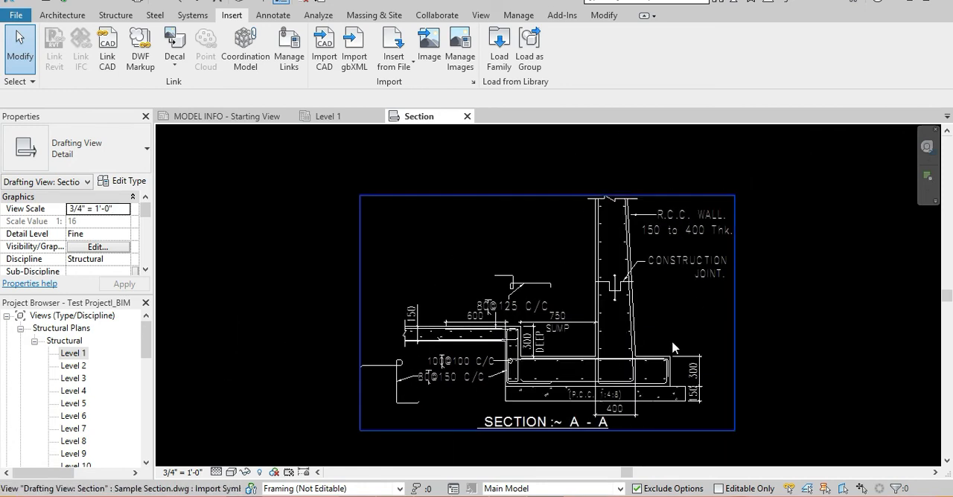
middle_click_drag(688, 346, 680, 333)
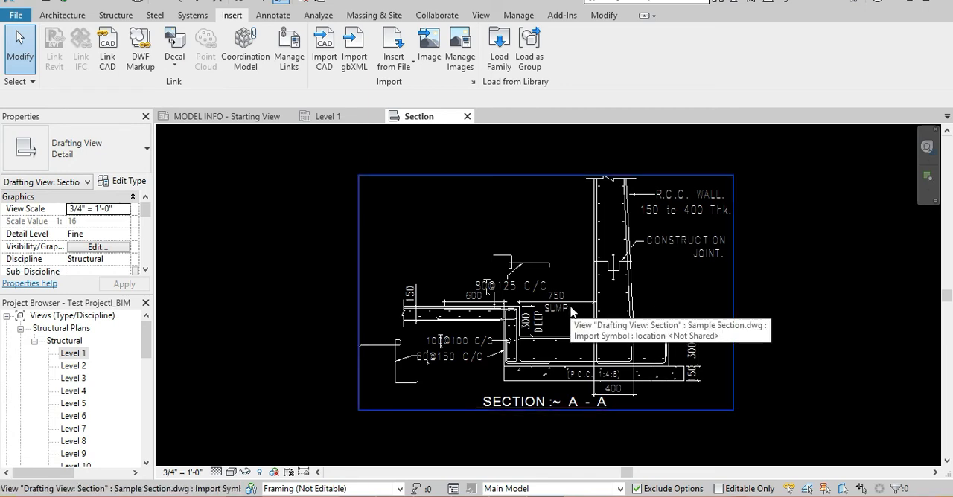
left_click(636, 298)
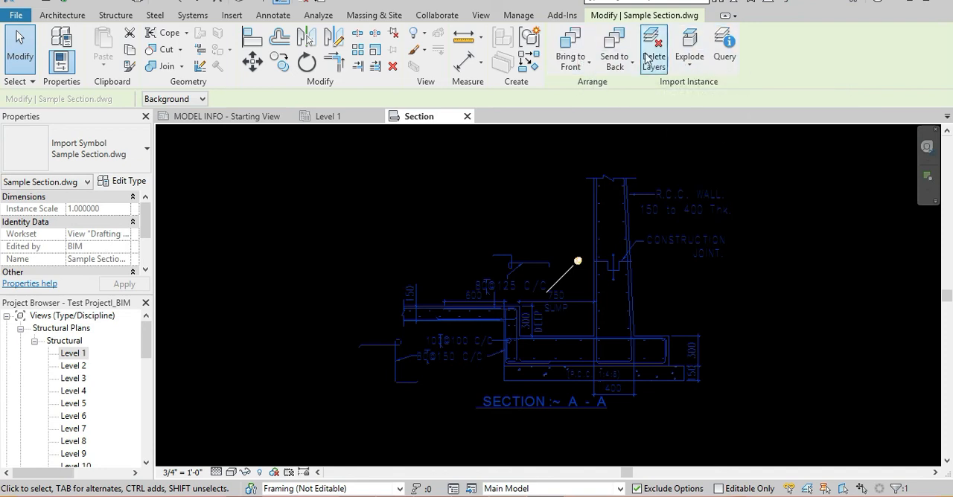
left_click(699, 69)
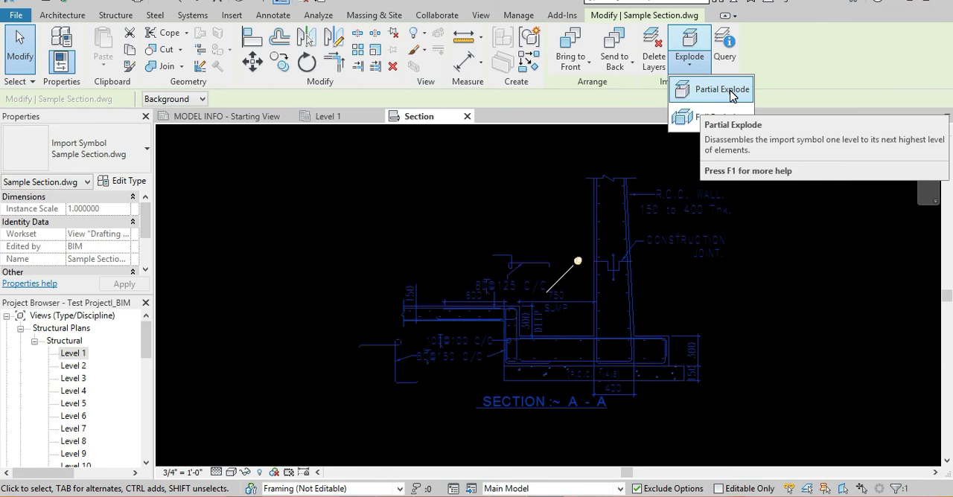
left_click(819, 227)
scroll(647, 182, "up", 3)
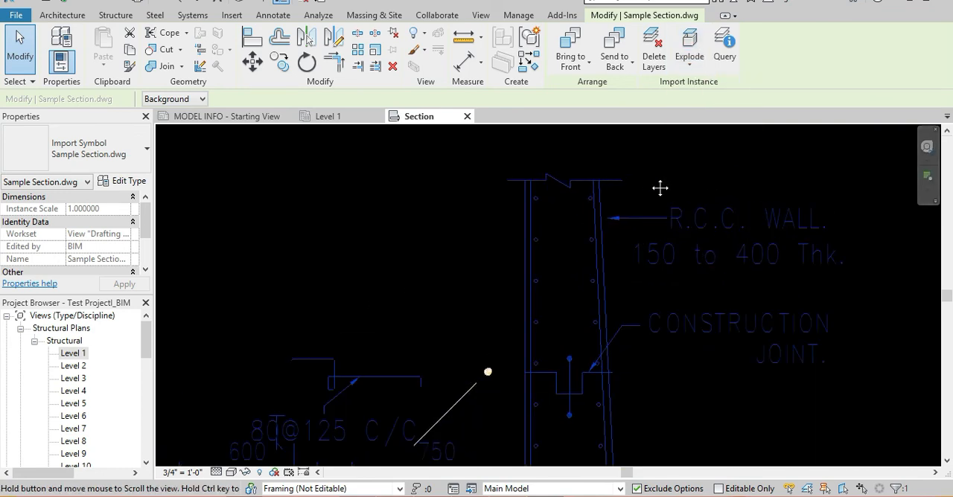
left_click(689, 54)
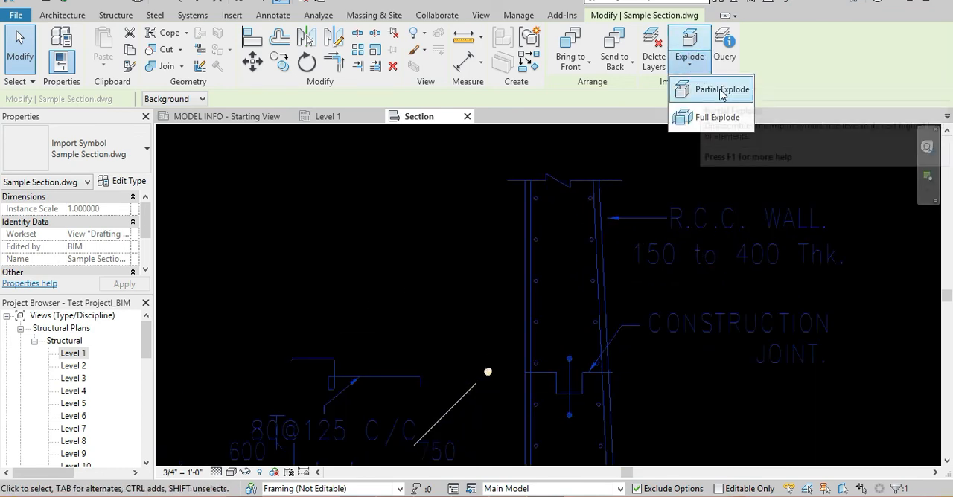
left_click(721, 91)
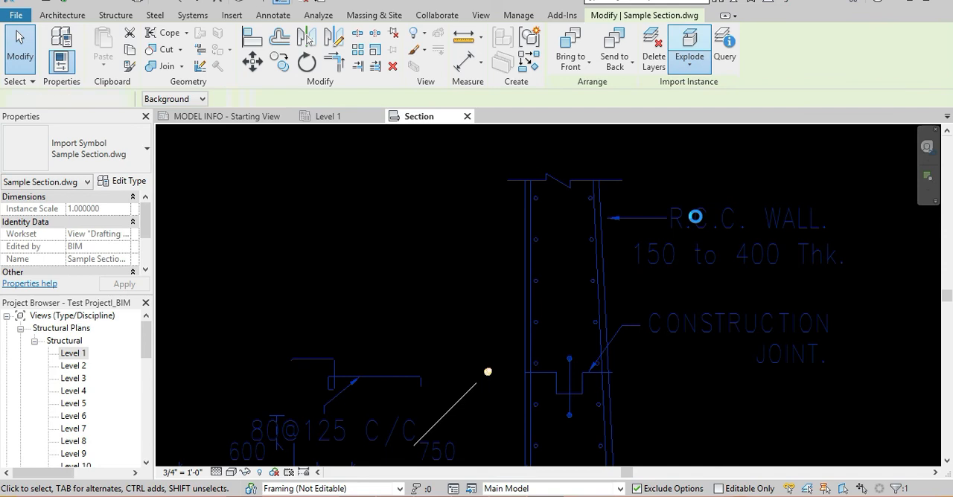
left_click(694, 479)
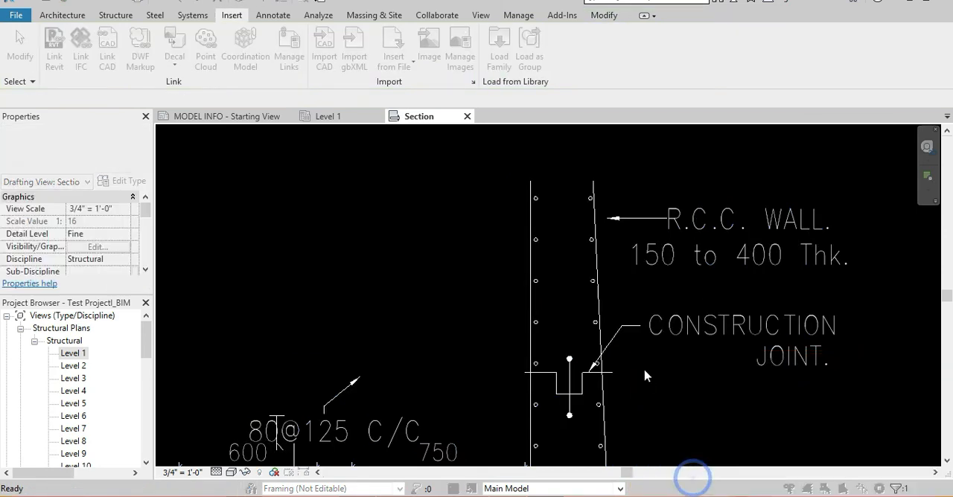
scroll(644, 305, "down", 3)
scroll(634, 302, "up", 3)
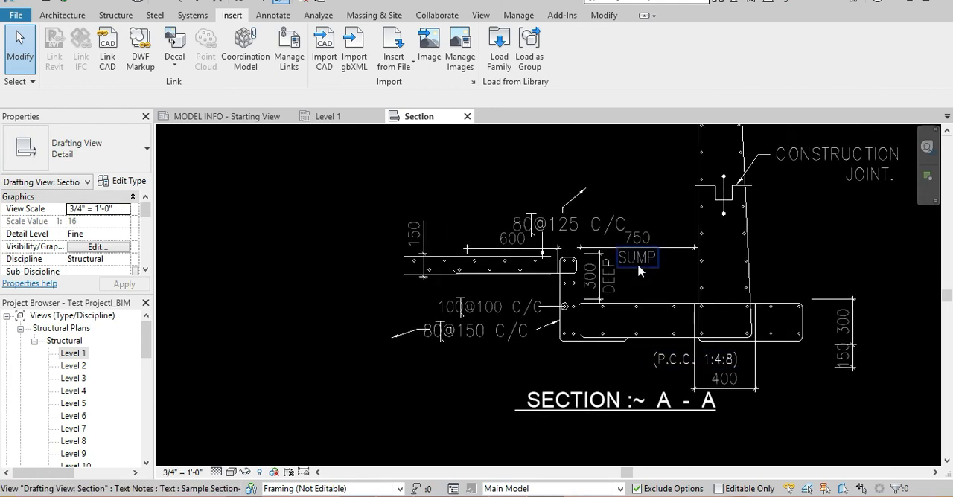
scroll(641, 266, "up", 2)
scroll(585, 238, "down", 4)
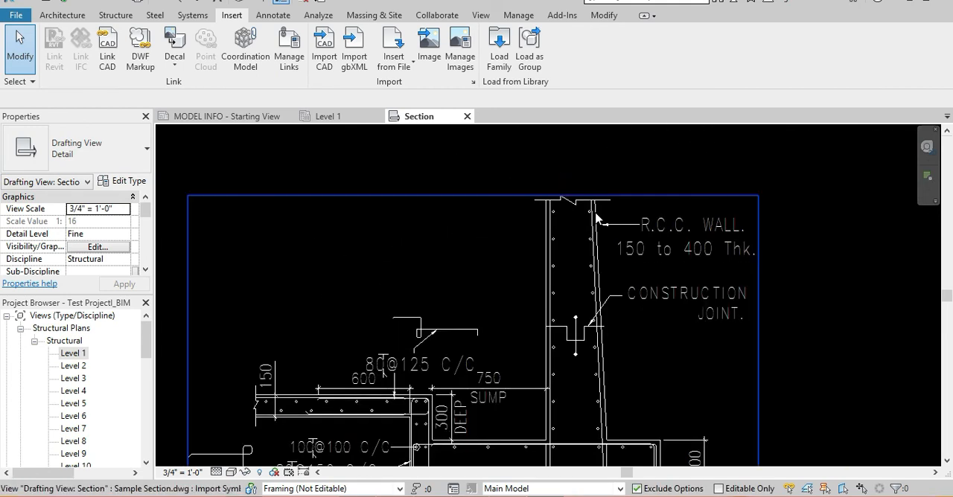
Apply Full Explode to the imported Sample Section.dwg and delete the elements that cannot be drawn.
middle_click_drag(550, 412, 573, 324)
scroll(572, 320, "up", 2)
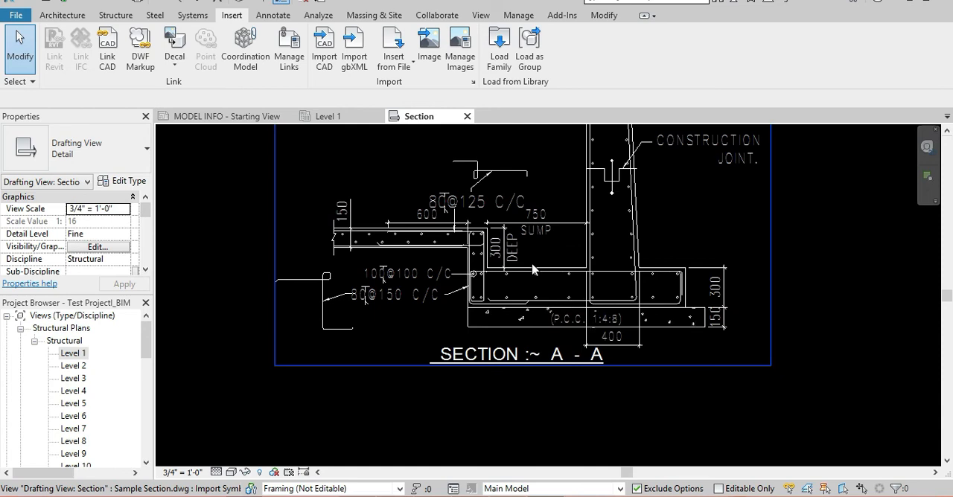
left_click(570, 271)
left_click(696, 70)
left_click(718, 117)
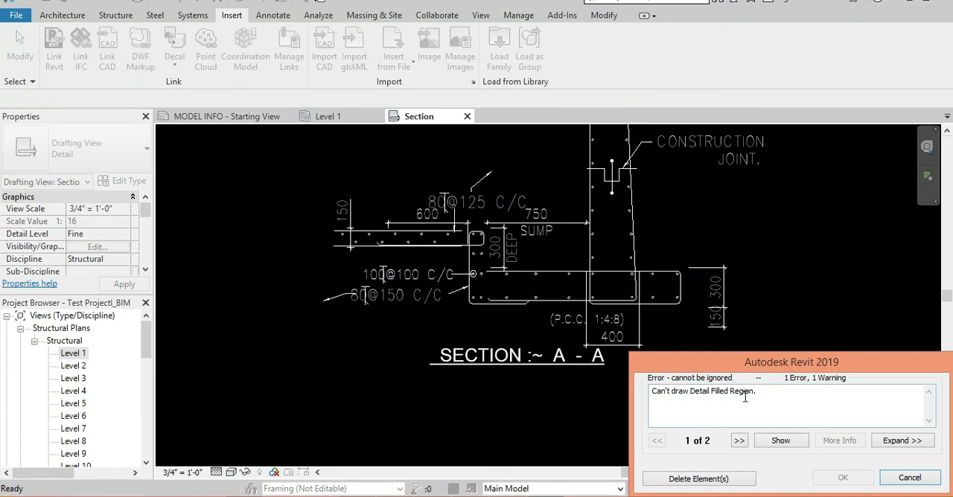
left_click_drag(766, 393, 649, 403)
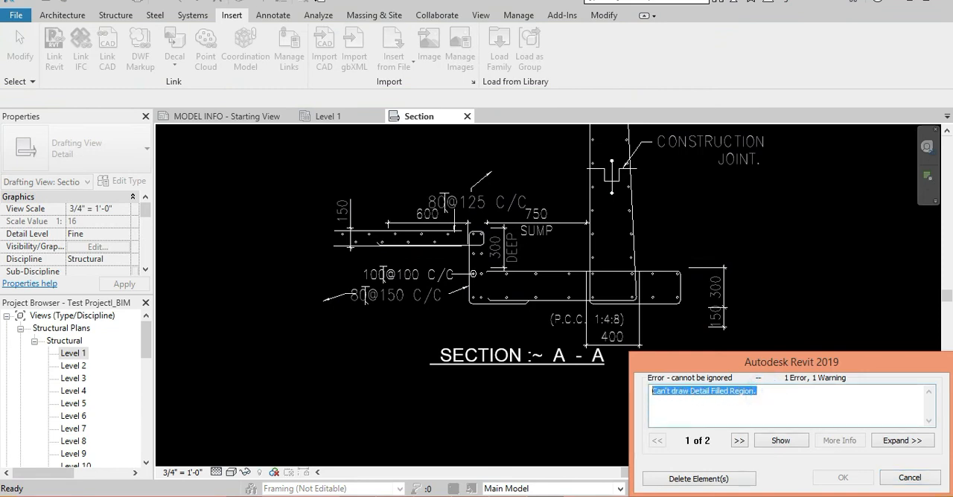
left_click(699, 478)
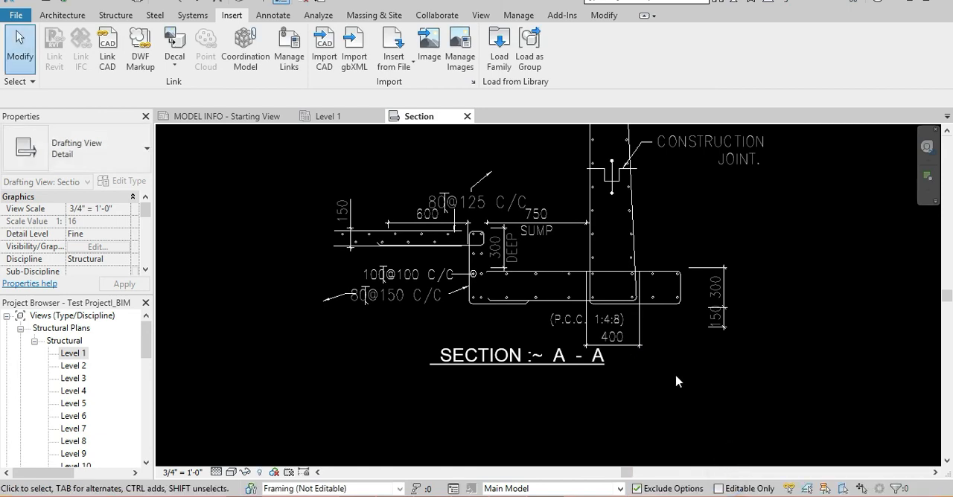
Examine the exploded section's separate text notes, including R.C.C. WALL. and 150 to 400 Thk., and the remaining linework.
scroll(676, 382, "down", 2)
scroll(593, 276, "up", 2)
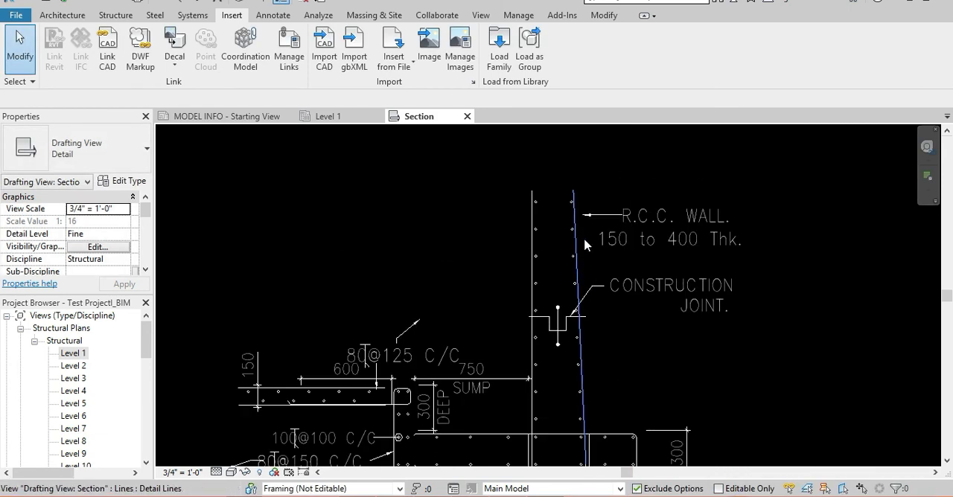
left_click(630, 216)
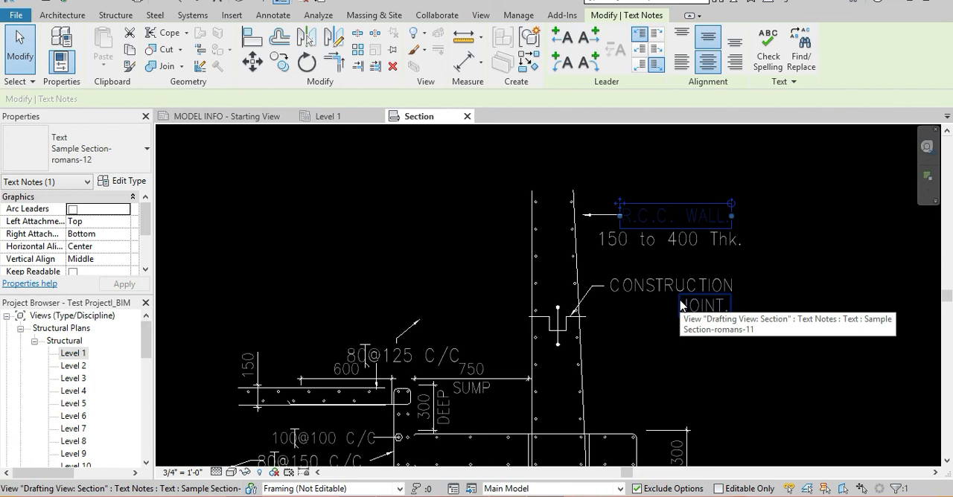
left_click(747, 193)
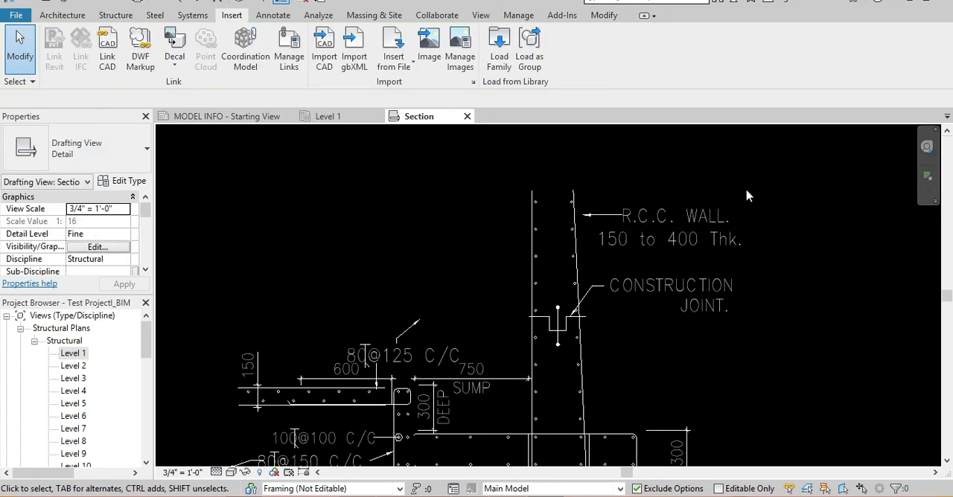
middle_click_drag(747, 193, 733, 231)
left_click(676, 254)
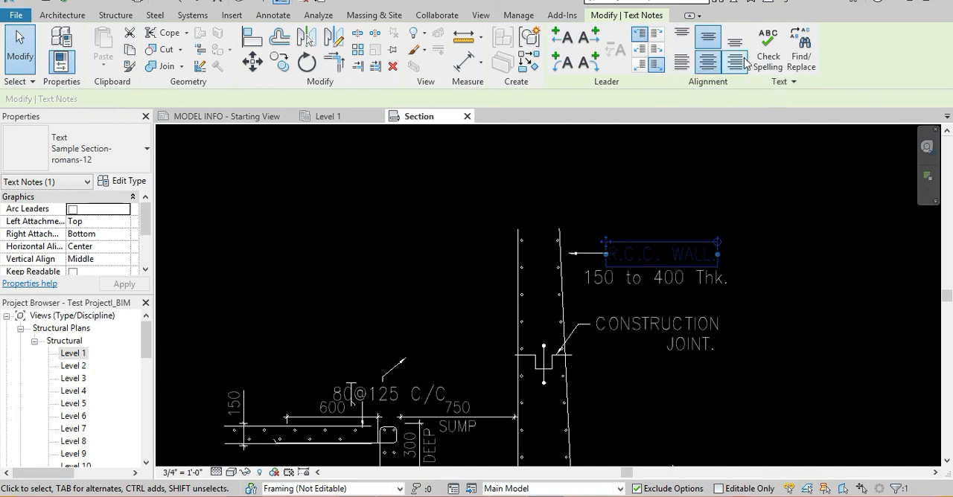
left_click(670, 287)
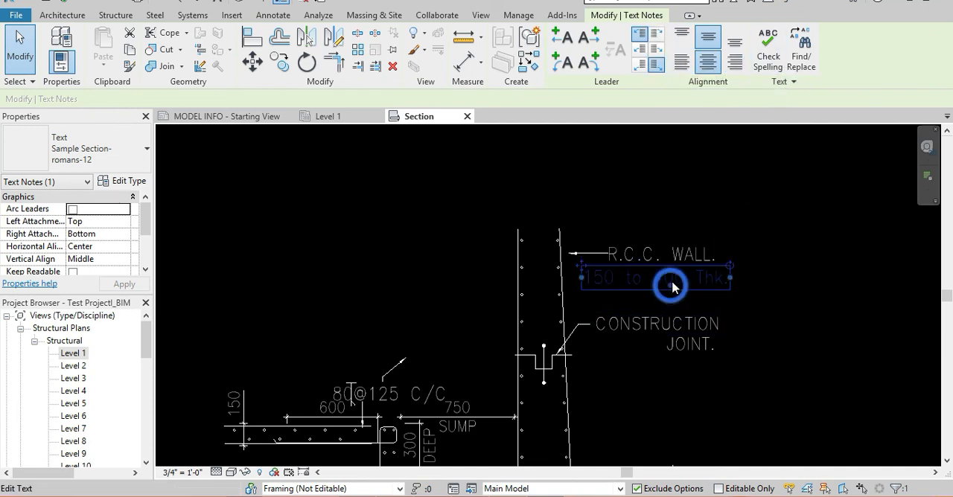
left_click(729, 214)
scroll(615, 352, "down", 2)
middle_click_drag(617, 353, 702, 260)
scroll(449, 307, "up", 4)
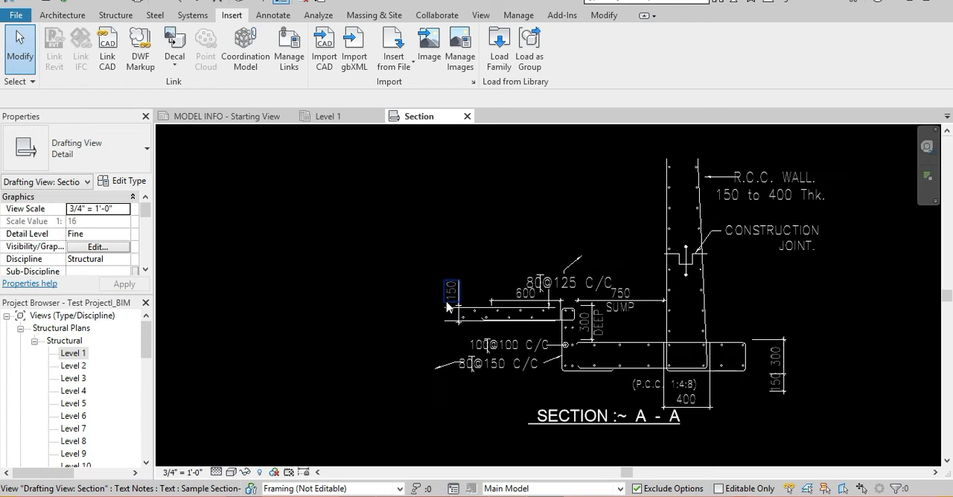
Select the 150 dimension text above the thin slab in the exploded section to check it is a separate element, and clear the selection.
scroll(519, 330, "down", 2)
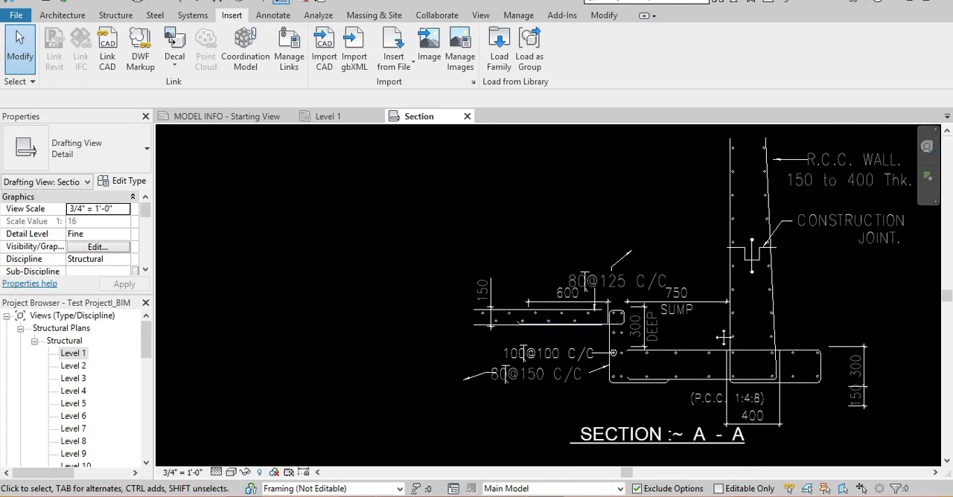
scroll(350, 300, "up", 3)
left_click_drag(347, 191, 304, 251)
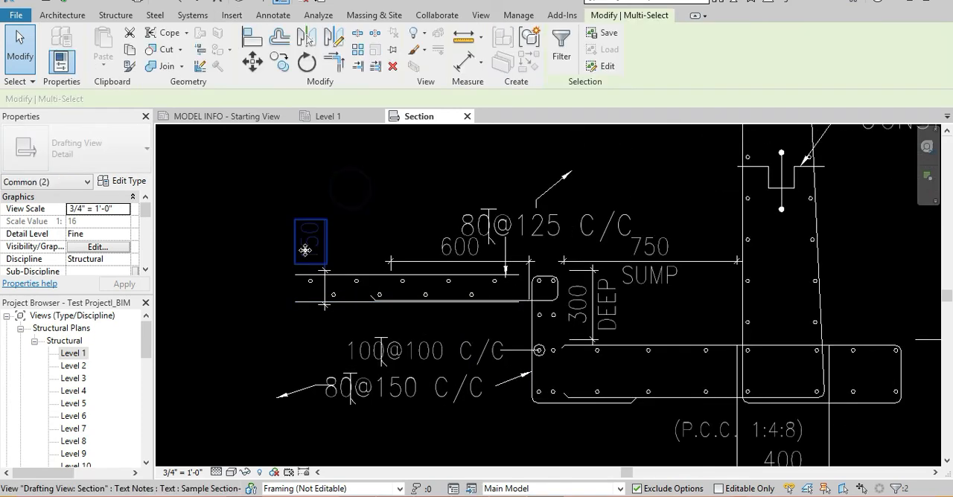
left_click(386, 230)
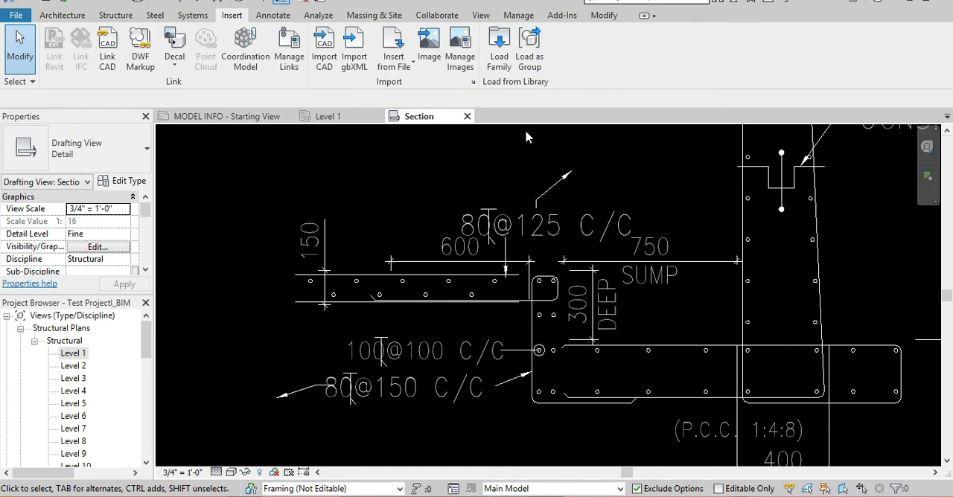
In the Section view's Visibility/Graphic Overrides, enable Halftone for the Imports in Families category and apply it.
scroll(533, 201, "down", 2)
key("v")
key("v")
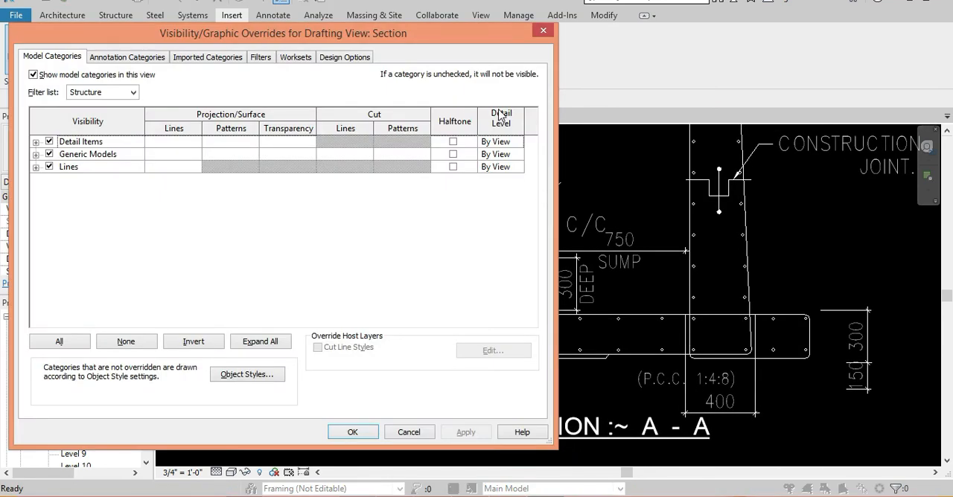
left_click(228, 56)
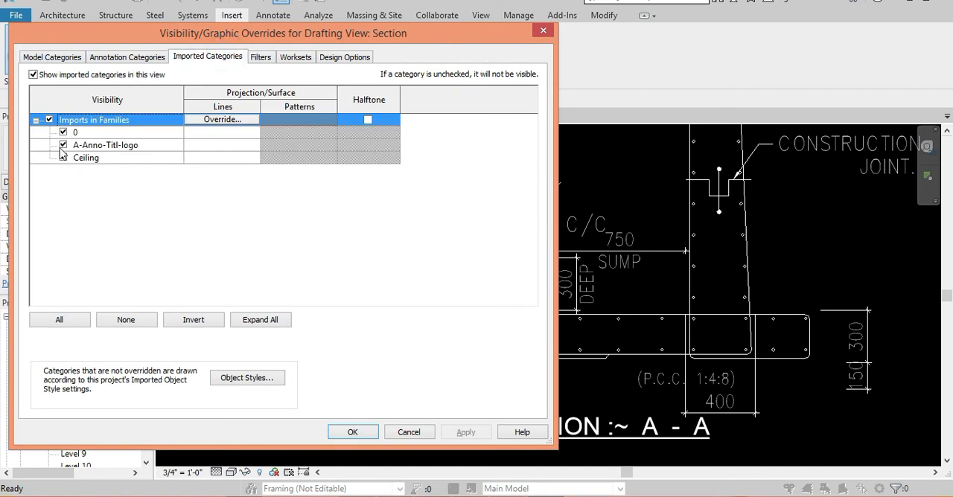
left_click(368, 120)
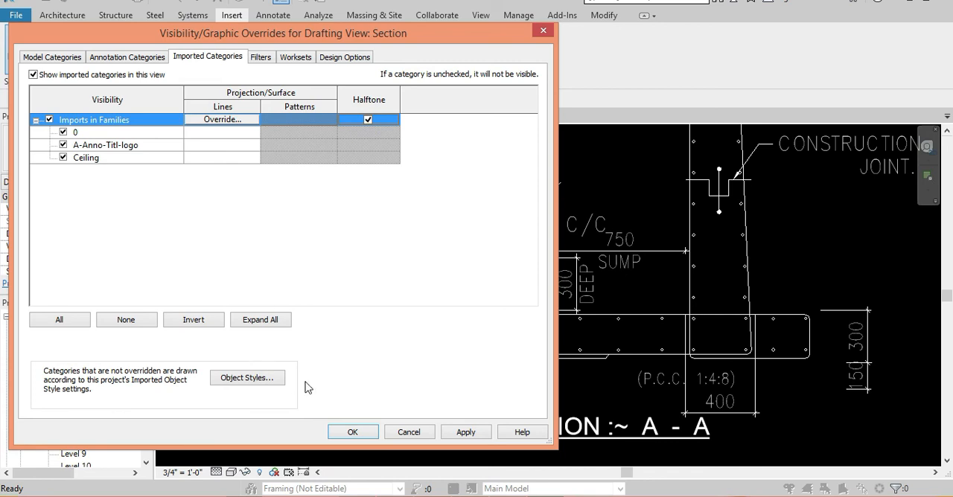
left_click(353, 433)
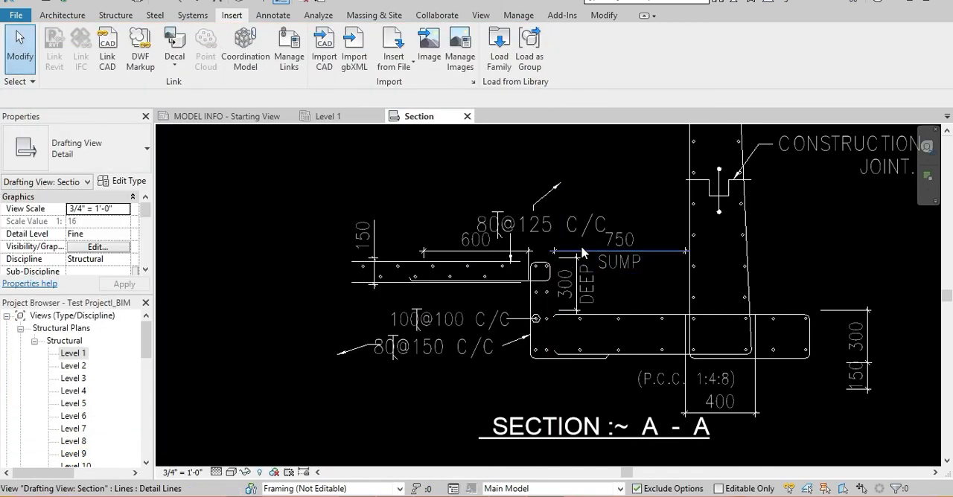
Undo the last two changes in the Section drafting view.
scroll(579, 249, "down", 2)
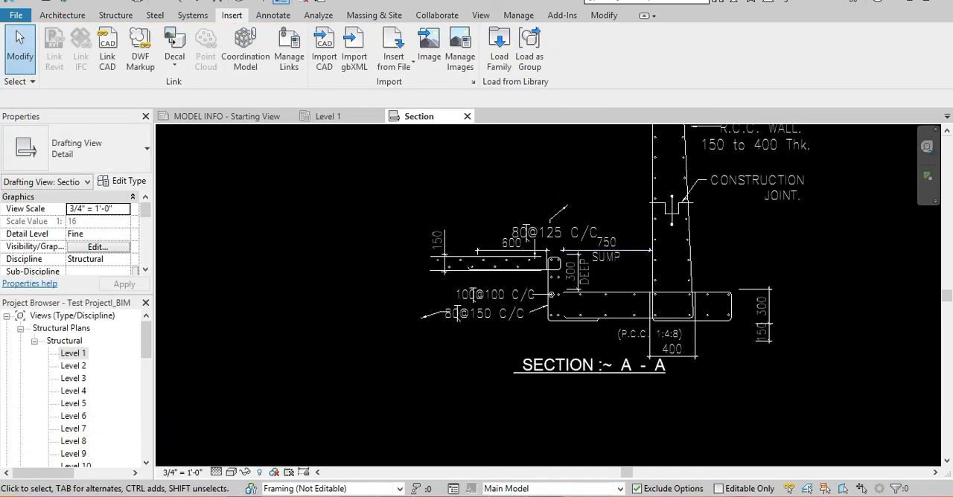
scroll(683, 331, "down", 3)
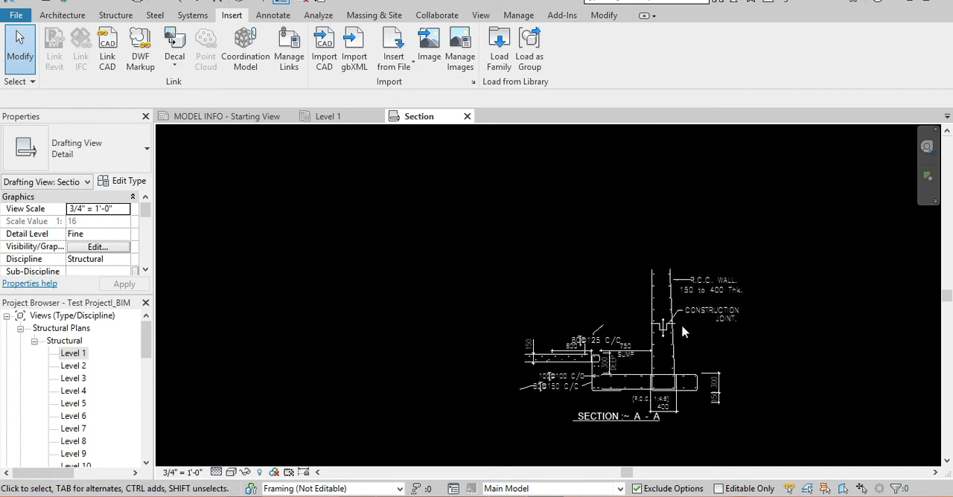
key("ctrl+z")
key("ctrl+z")
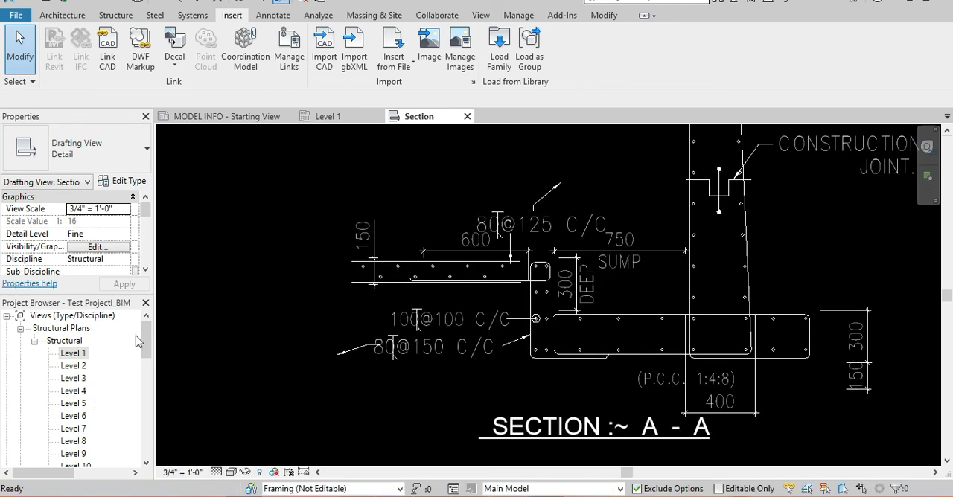
Expand Drafting Views (Detail) and its Structural group in the project's view list to locate the Section drafting view.
scroll(125, 359, "down", 4)
mouse_move(146, 376)
left_mouse_down()
mouse_move(151, 403)
mouse_move(154, 390)
left_mouse_up()
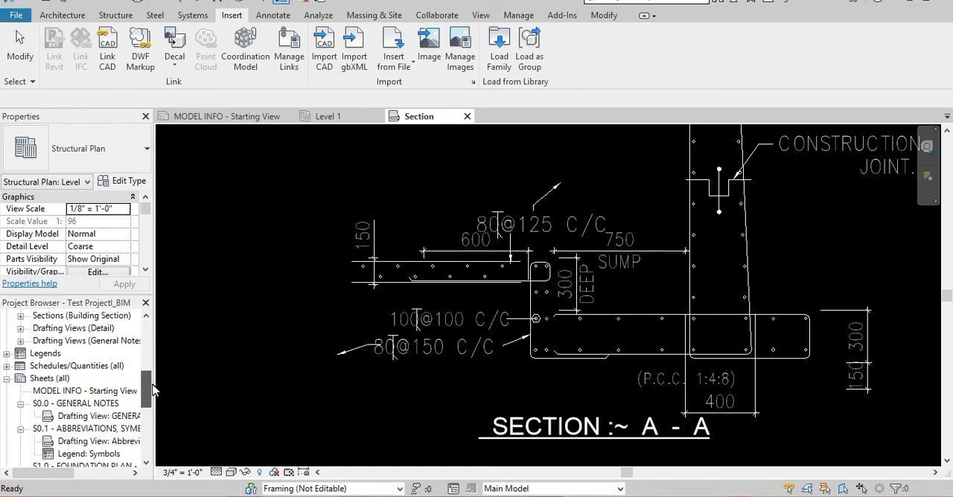
left_click(20, 328)
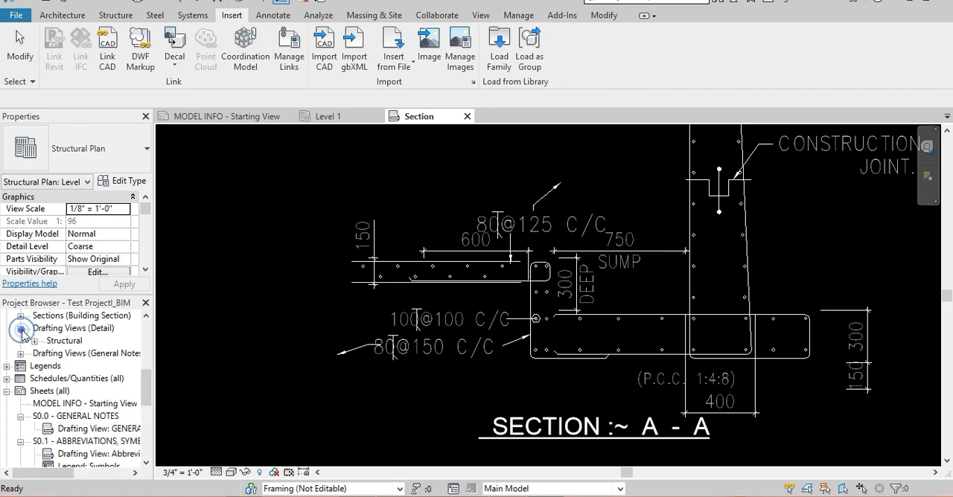
left_click(34, 341)
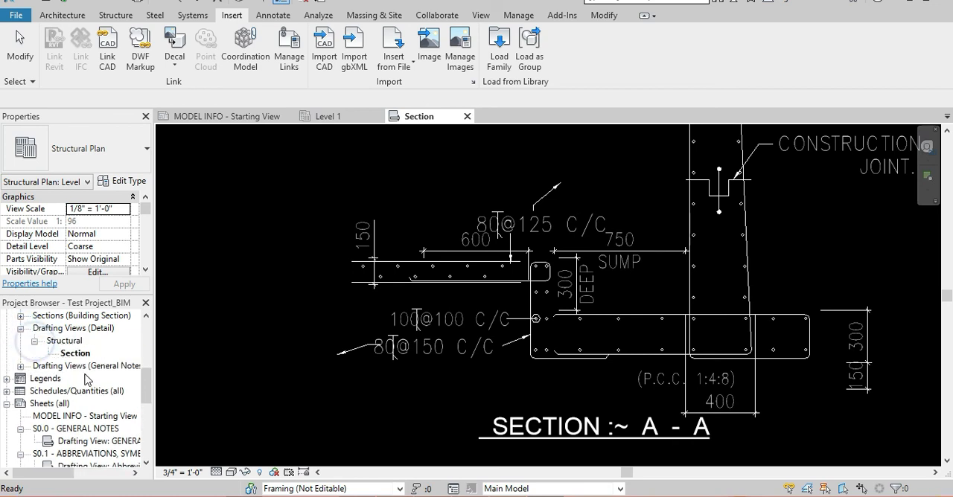
scroll(87, 380, "up", 1)
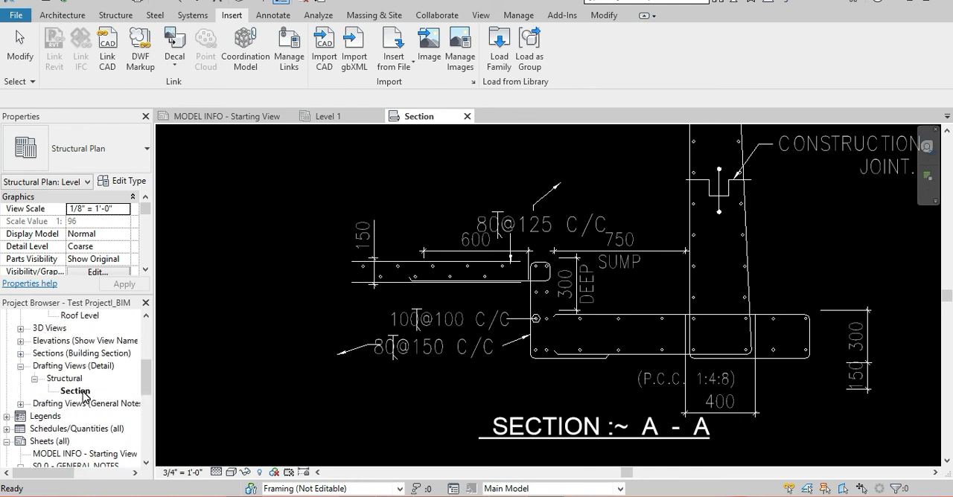